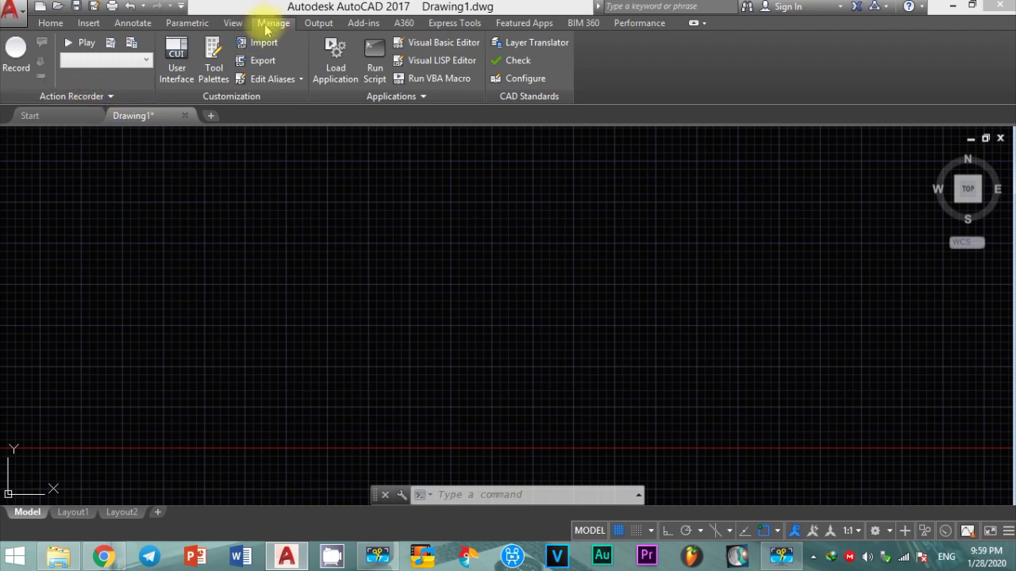
Open Load/Unload Applications with AP and view the .lsp files in the 1. AUTOLISP folder.
left_click(336, 60)
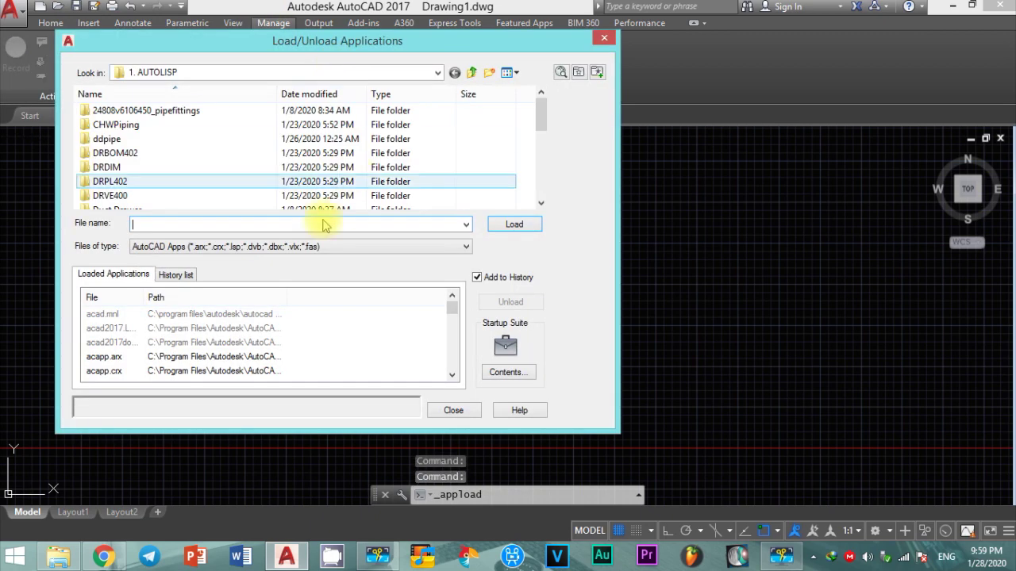
left_click_drag(293, 47, 365, 68)
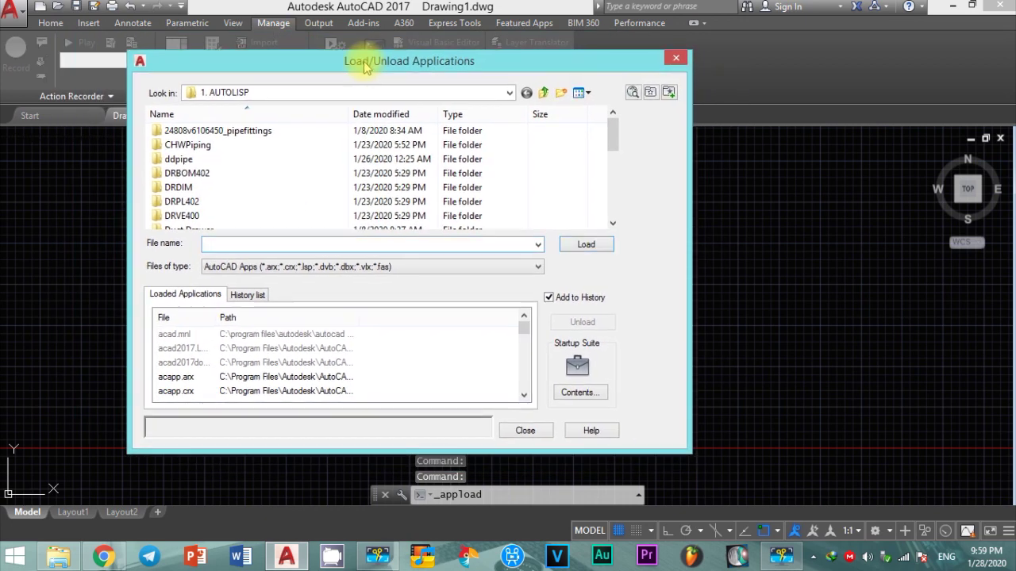
left_click(675, 58)
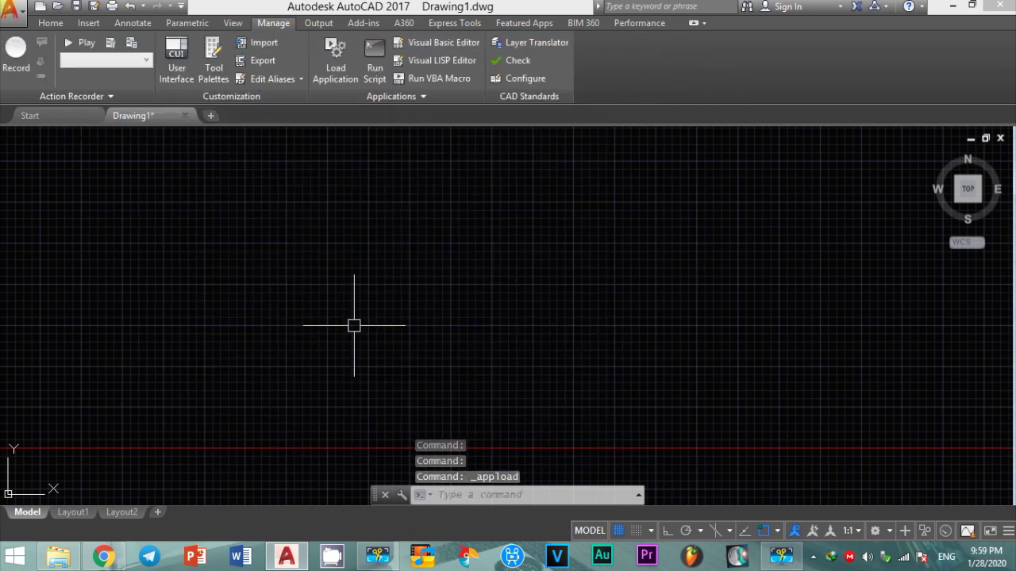
type("ap")
key("Return")
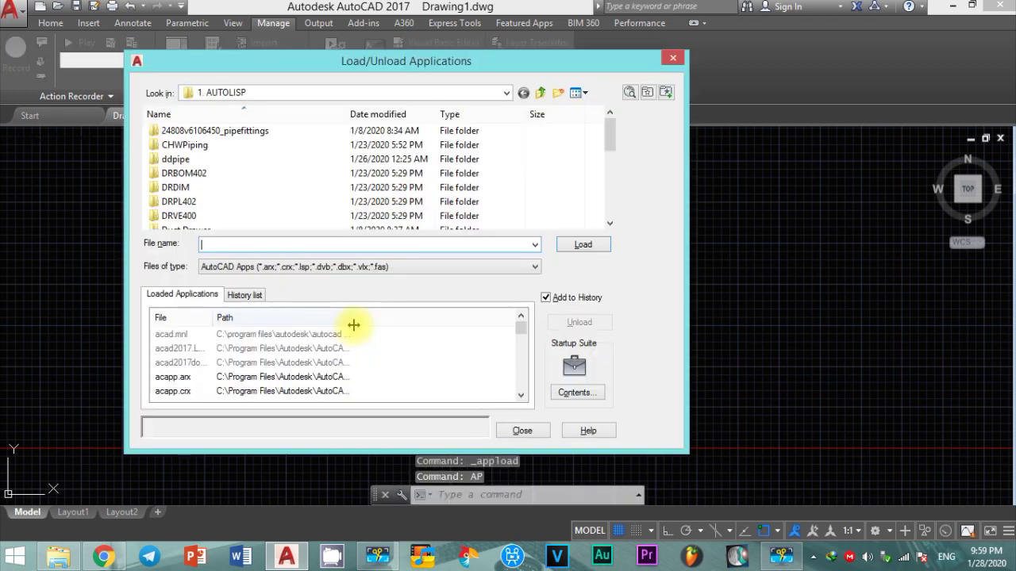
left_click_drag(295, 61, 326, 65)
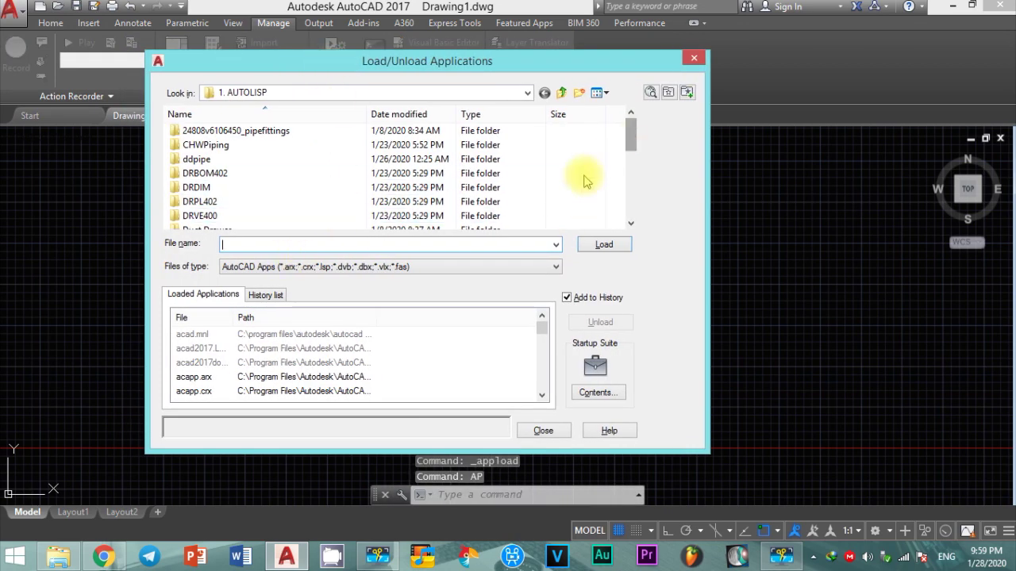
left_click(243, 203)
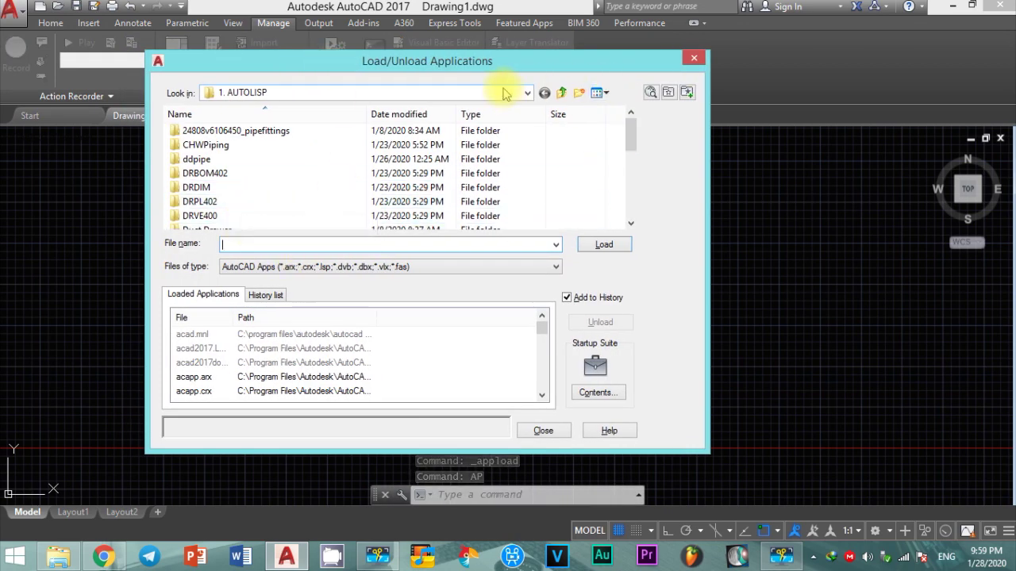
left_click(526, 93)
left_click(527, 94)
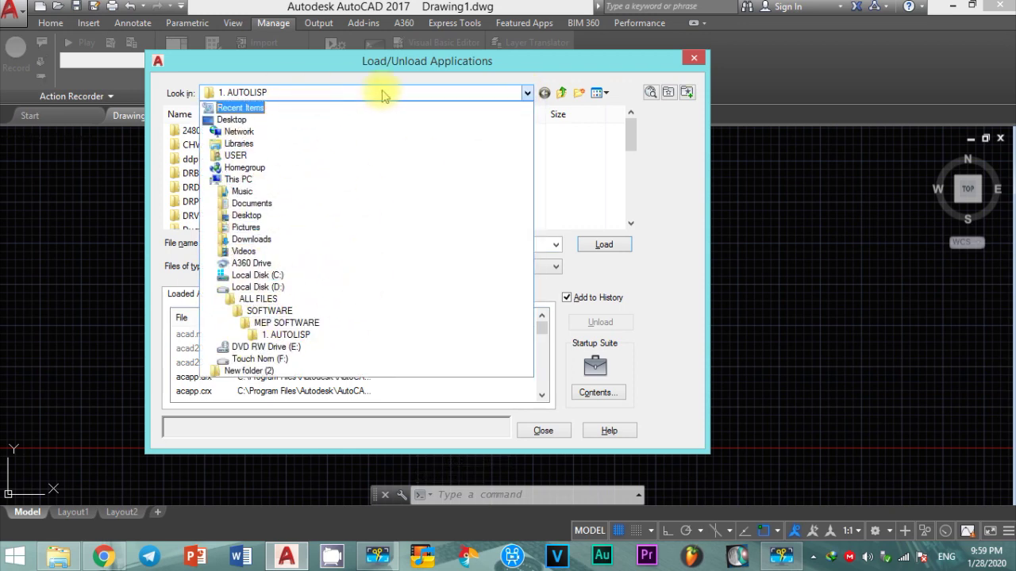
left_click(529, 94)
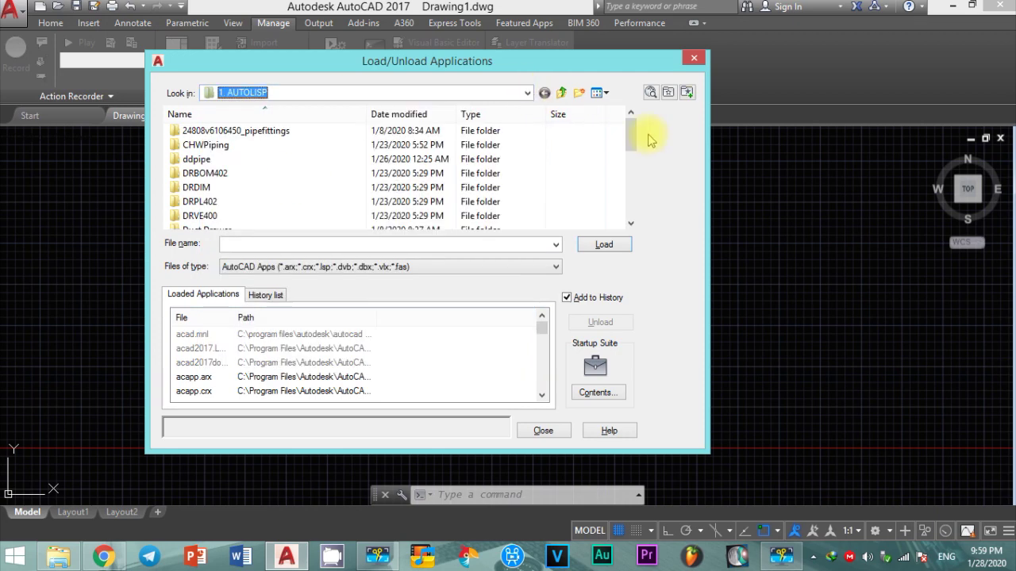
left_click_drag(630, 135, 622, 189)
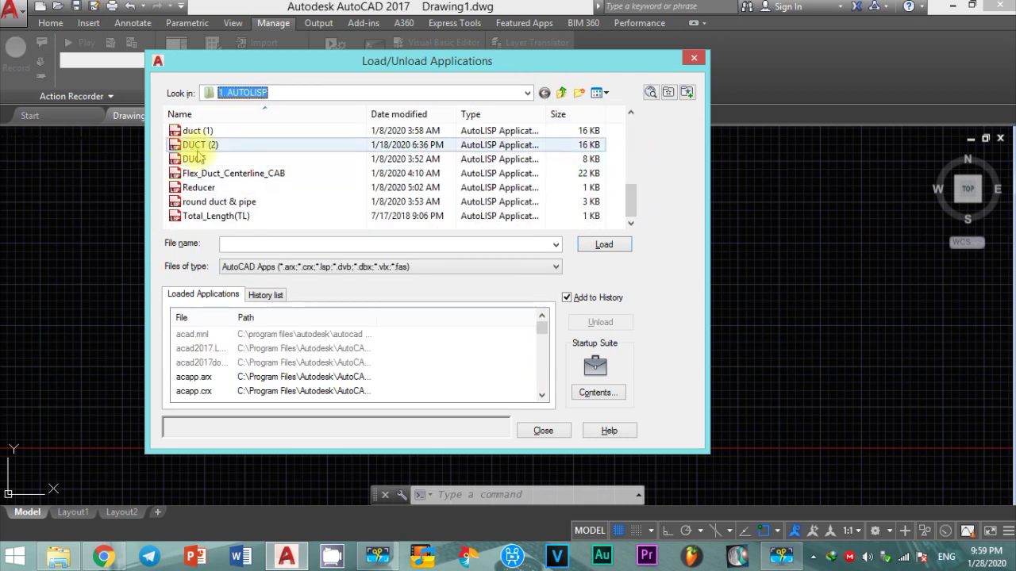
Load Flex_Duct_Centerline_CAB.LSP once, allowing the unsigned file past the security warning.
left_click(230, 174)
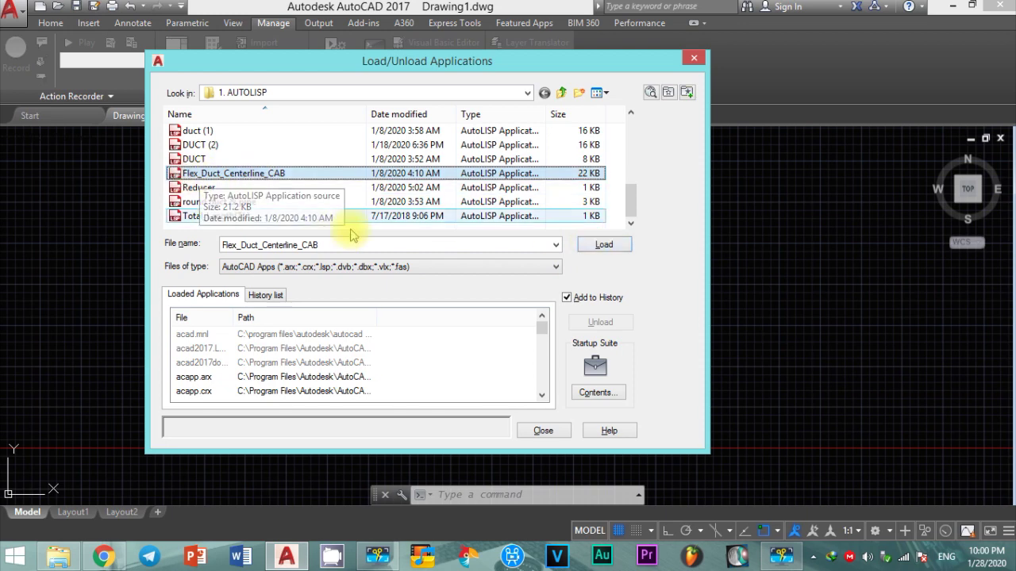
left_click(603, 245)
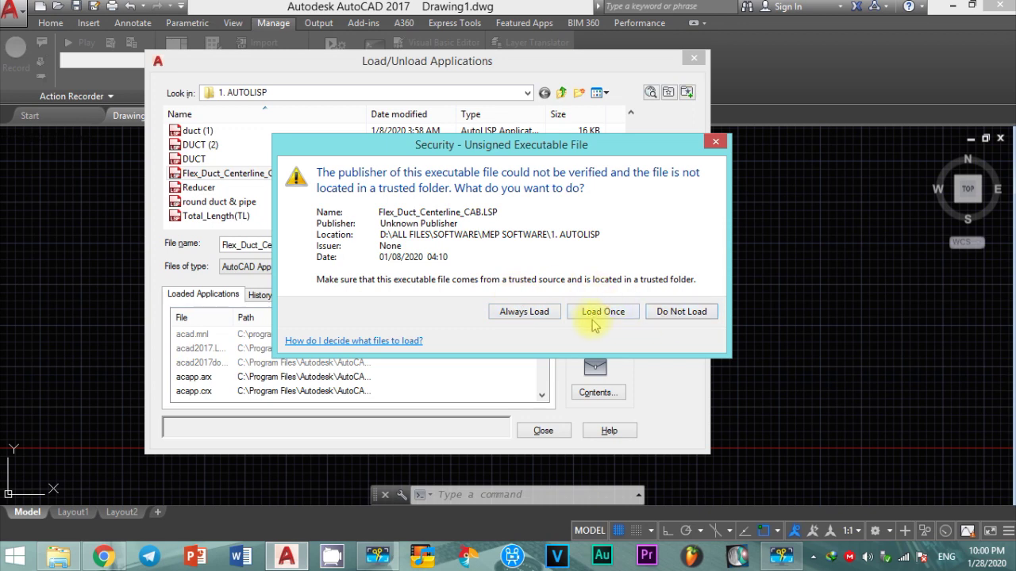
left_click(591, 313)
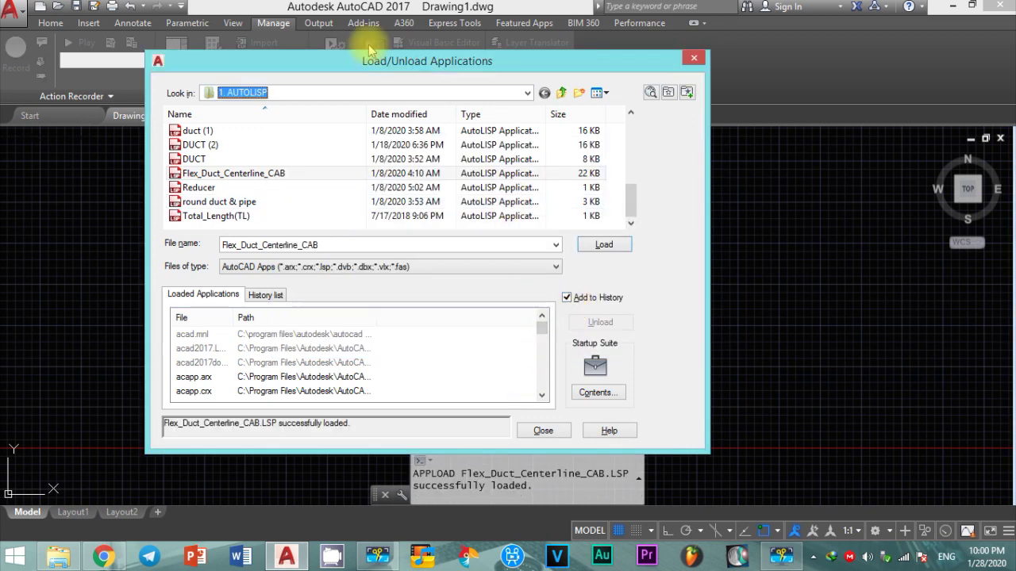
left_click_drag(394, 68, 365, 56)
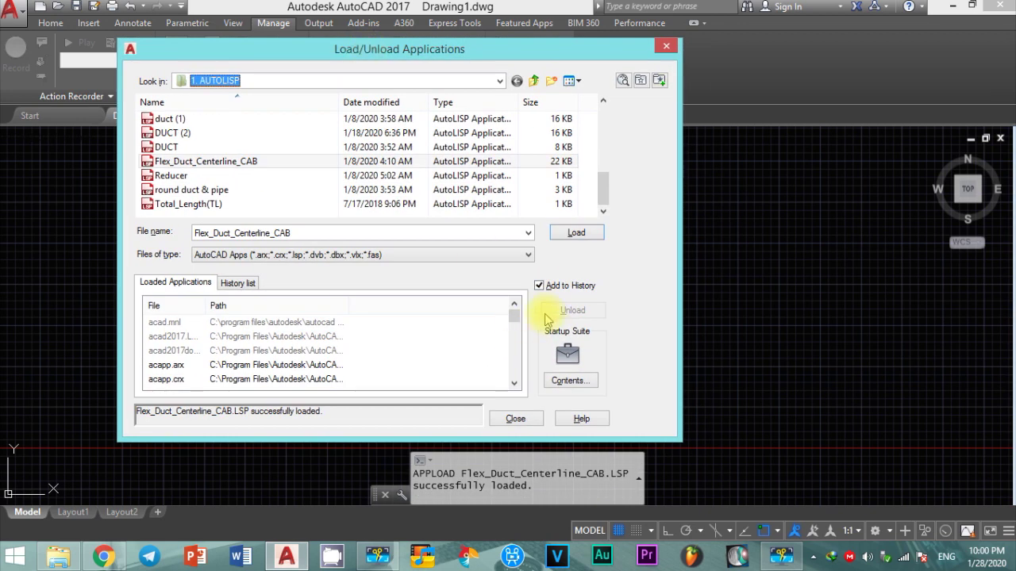
Review the loaded applications, then open the Startup Suite contents list.
left_click(162, 287)
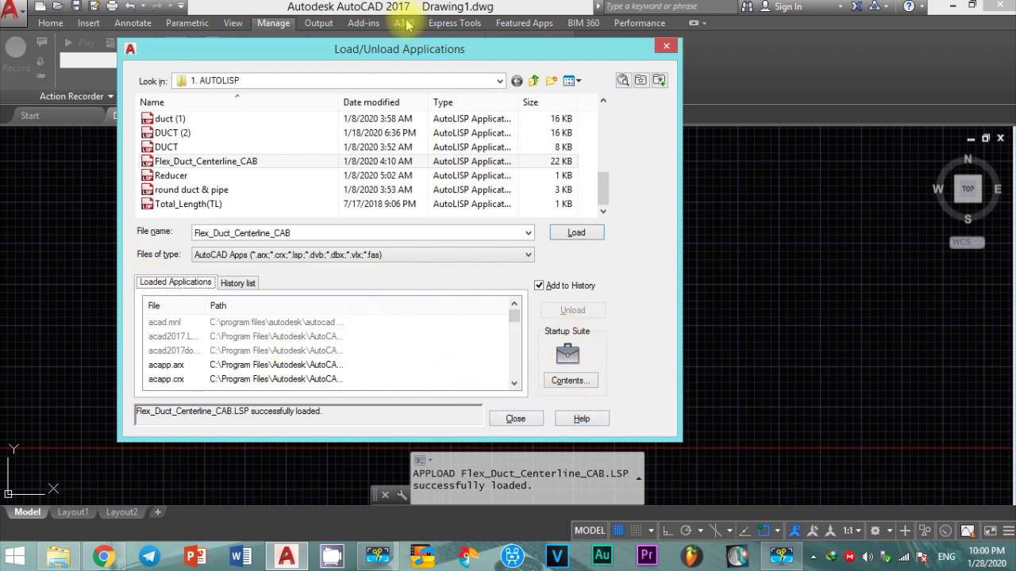
left_click_drag(382, 54, 437, 54)
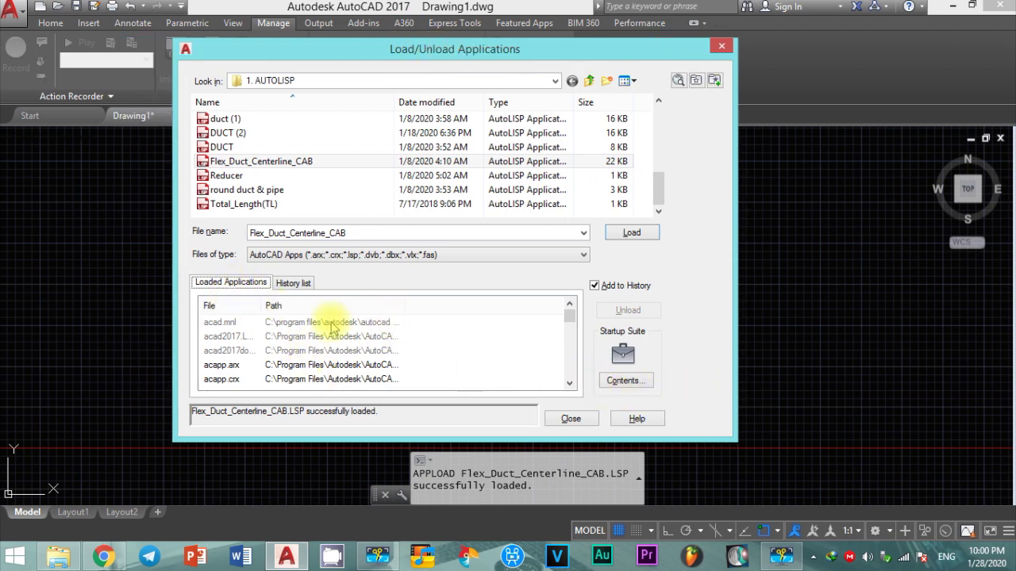
left_click(623, 381)
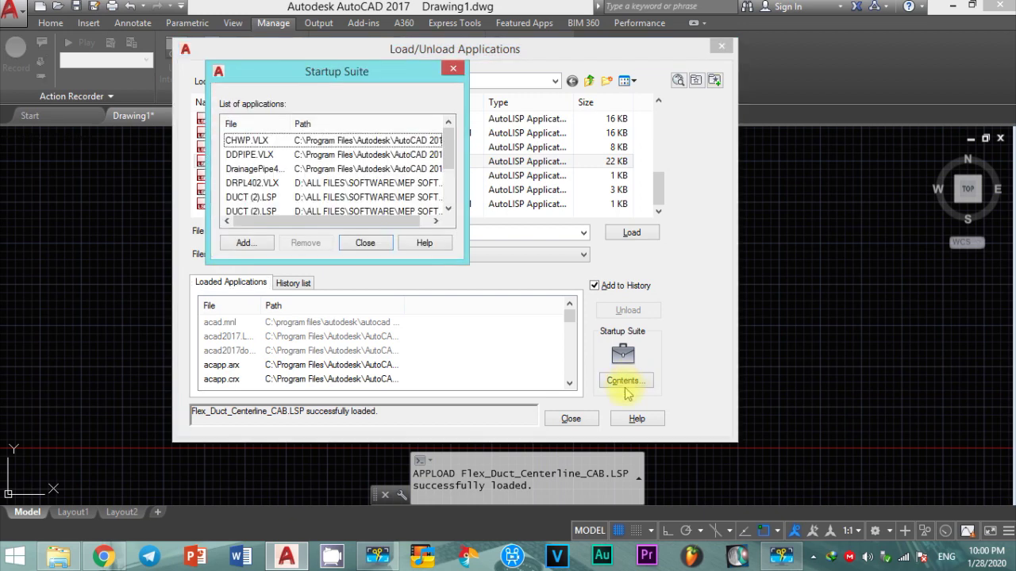
Add Flex_Duct_Centerline_CAB.LSP to the Startup Suite, then close Startup Suite and the loader.
left_click_drag(333, 95, 366, 96)
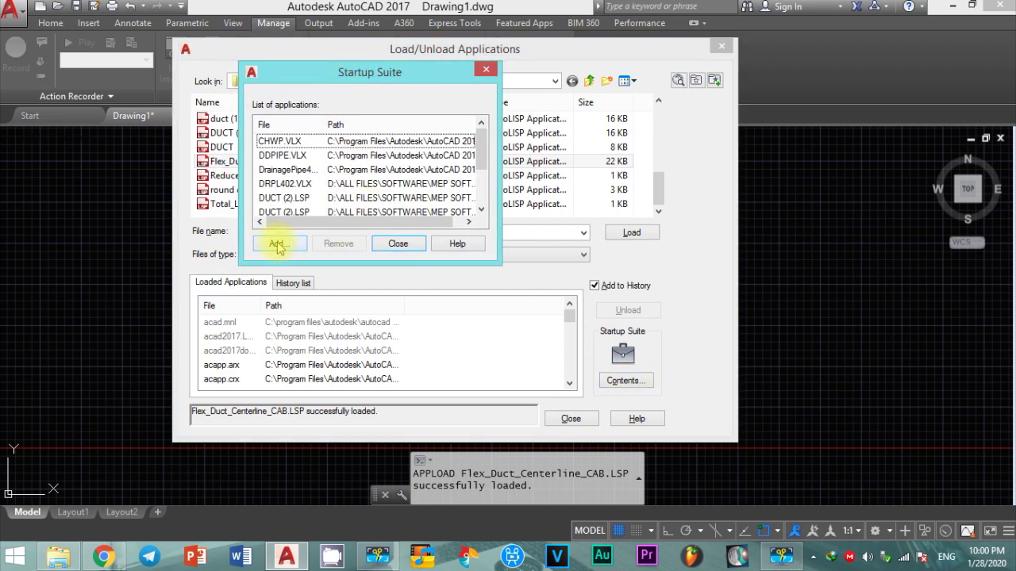
left_click(277, 248)
scroll(622, 181, "down", 1)
mouse_move(621, 181)
left_mouse_down()
mouse_move(619, 228)
mouse_move(618, 205)
left_mouse_up()
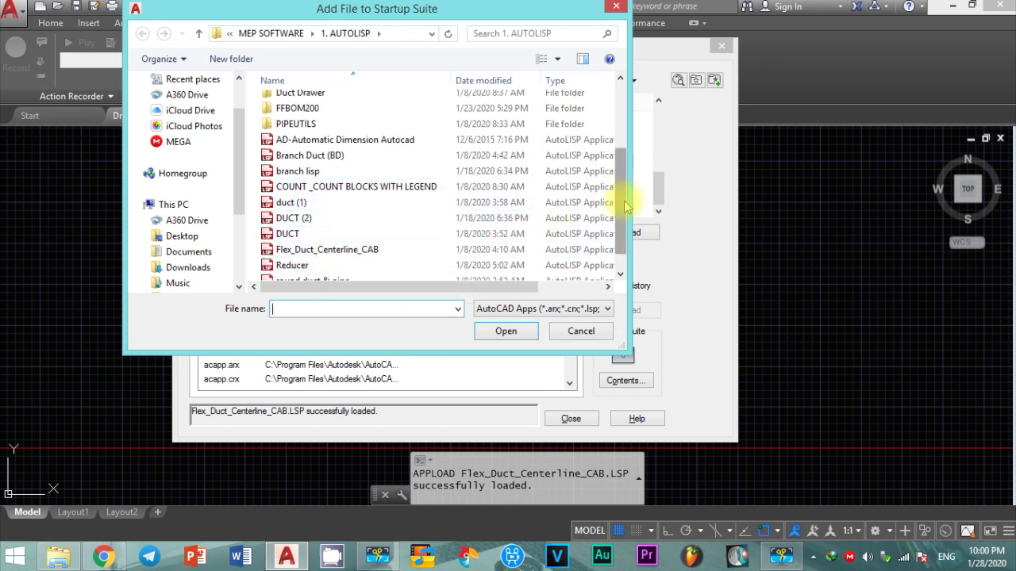
scroll(624, 206, "down", 1)
left_click(318, 225)
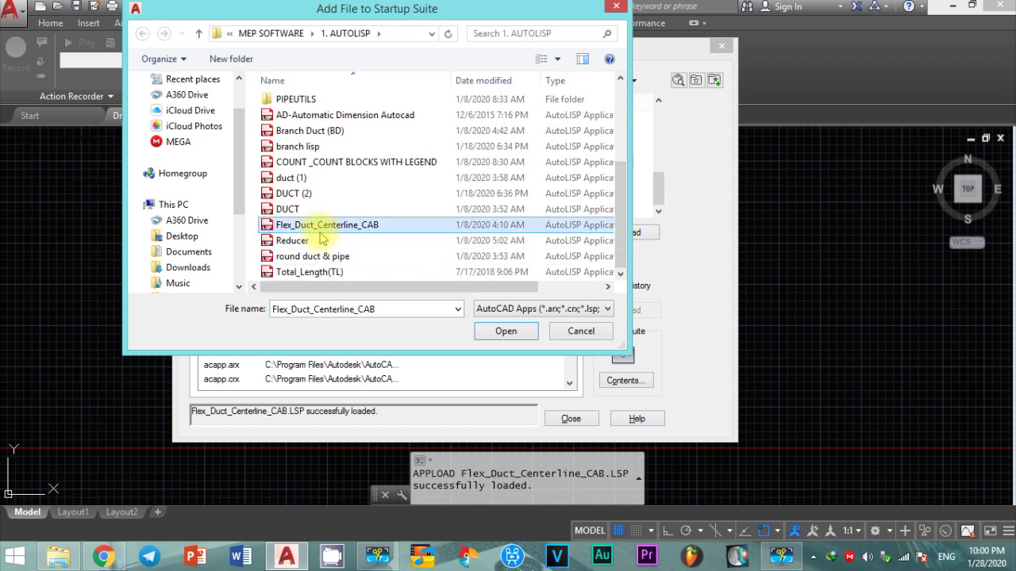
left_click(498, 329)
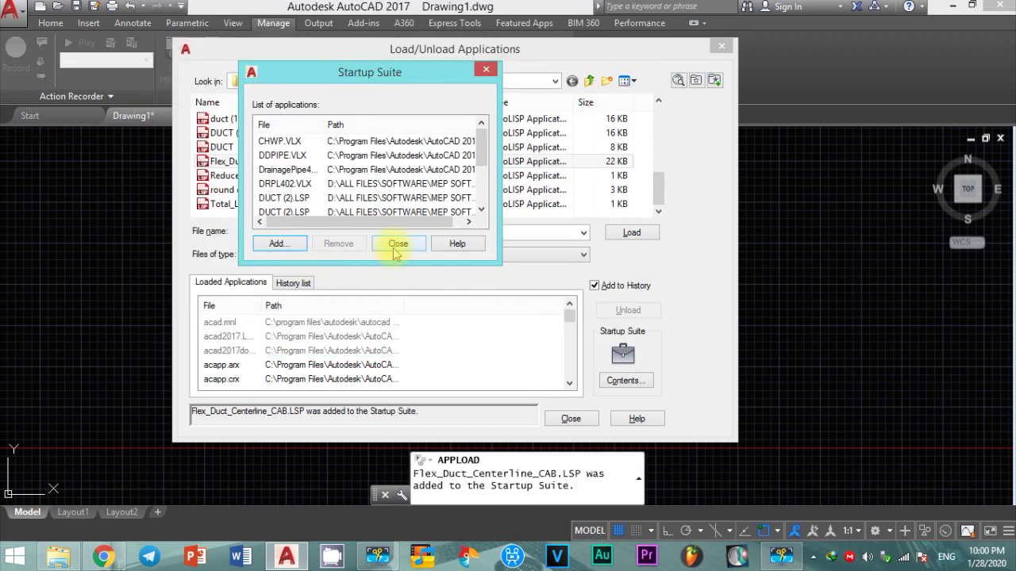
left_click(398, 244)
left_click(571, 418)
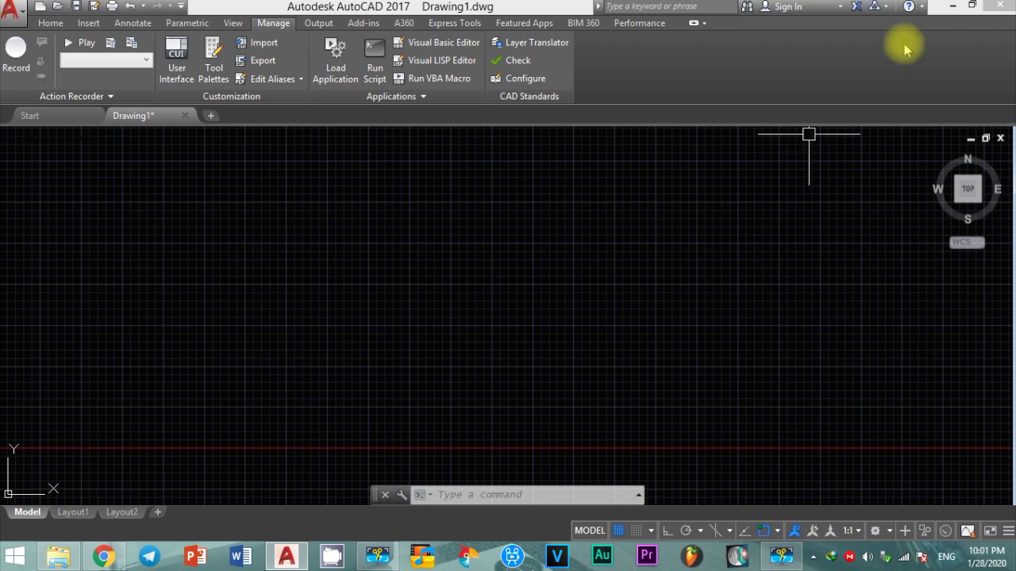
left_click(80, 556)
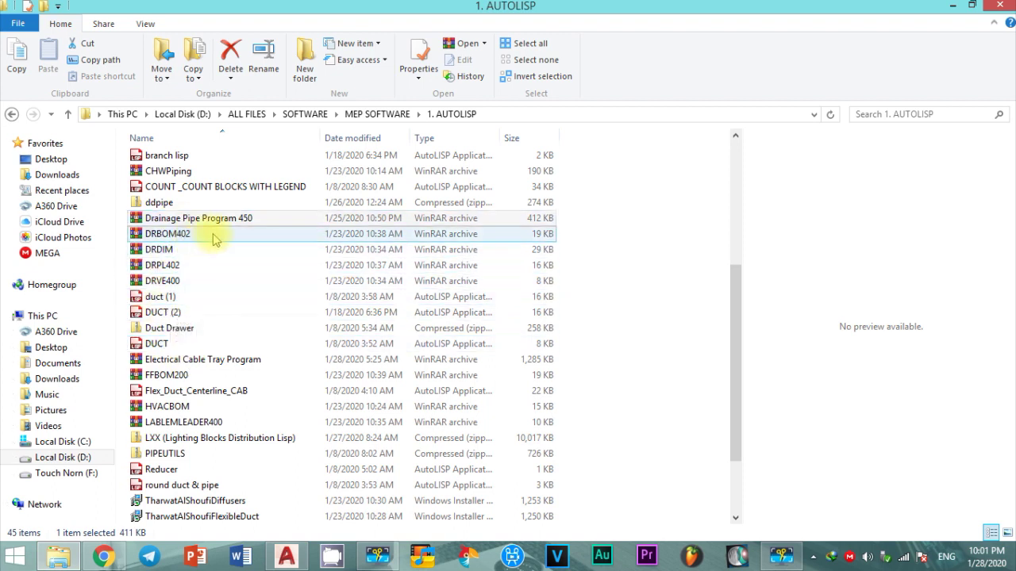
Open WinRAR's extraction options for the DRBOM402 archive from its context menu.
left_click(182, 238)
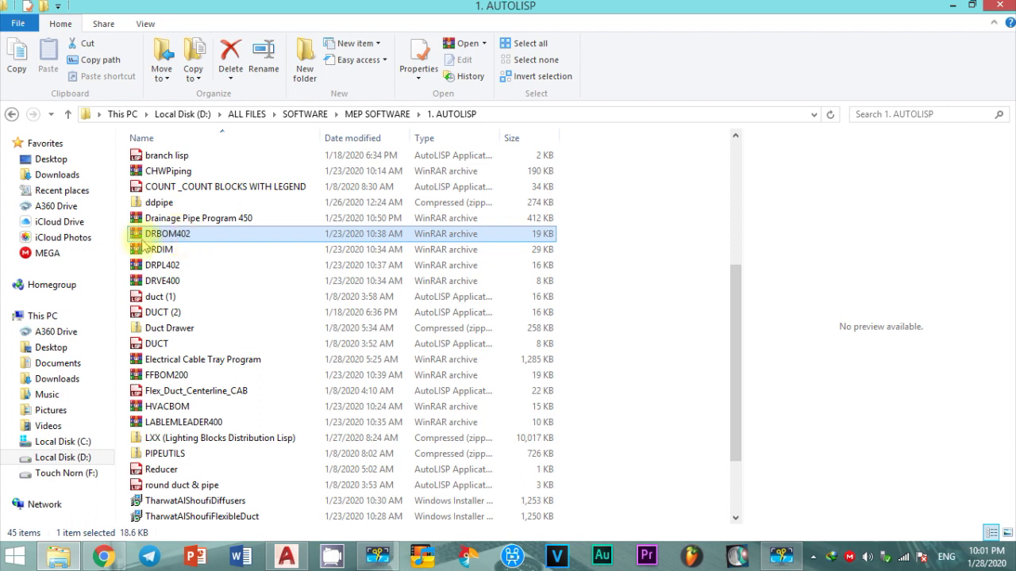
mouse_move(167, 234)
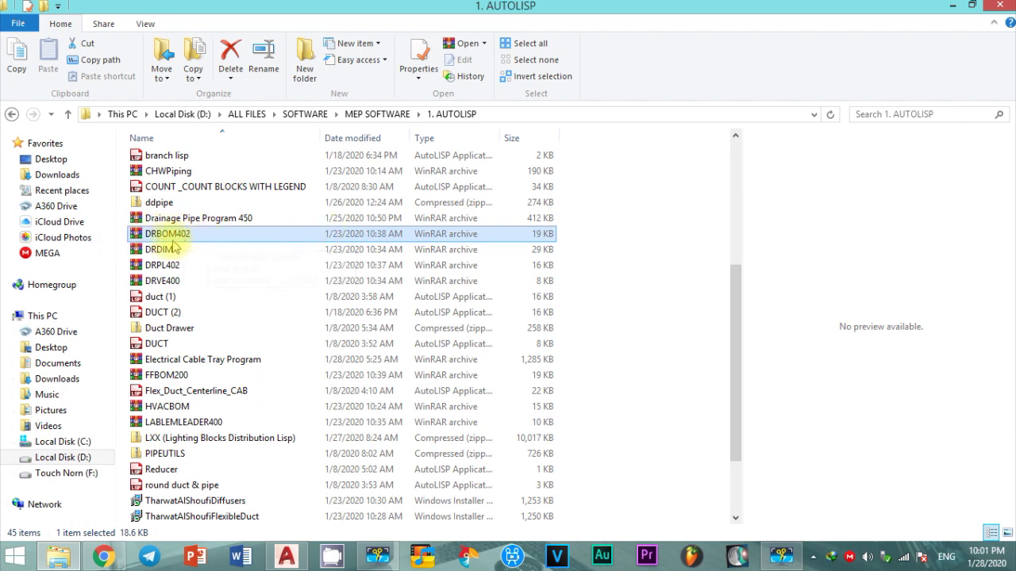
right_click(162, 240)
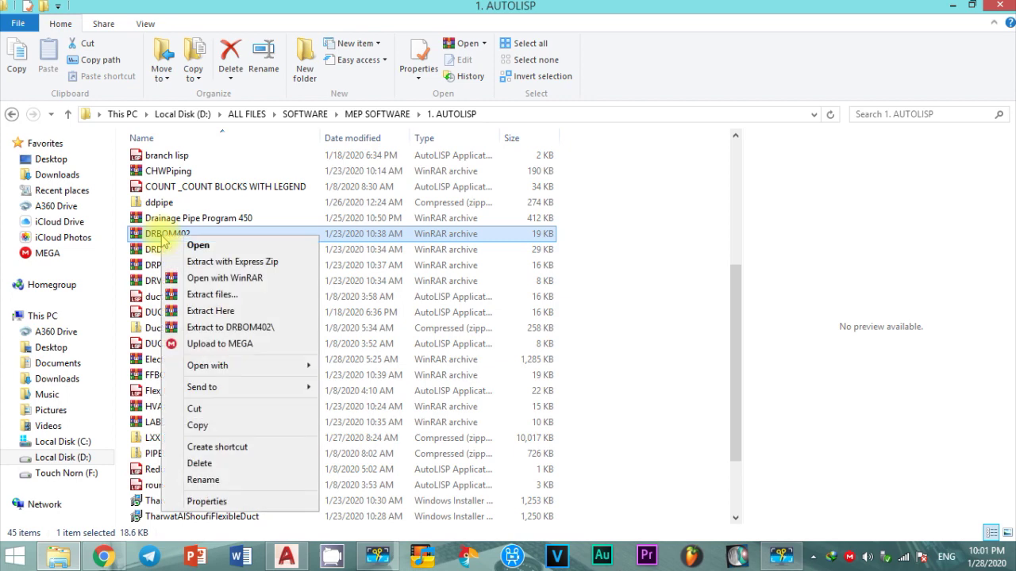
left_click(221, 295)
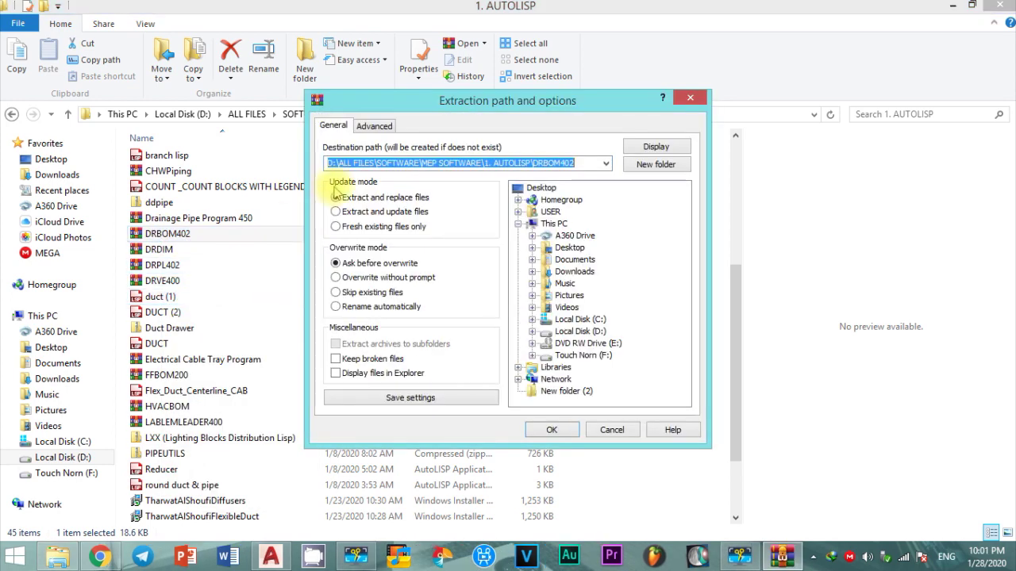
Extract DRBOM402 into C:\Program Files\Autodesk\AutoCAD 2017\Support, then switch back to AutoCAD.
left_click_drag(507, 101, 339, 79)
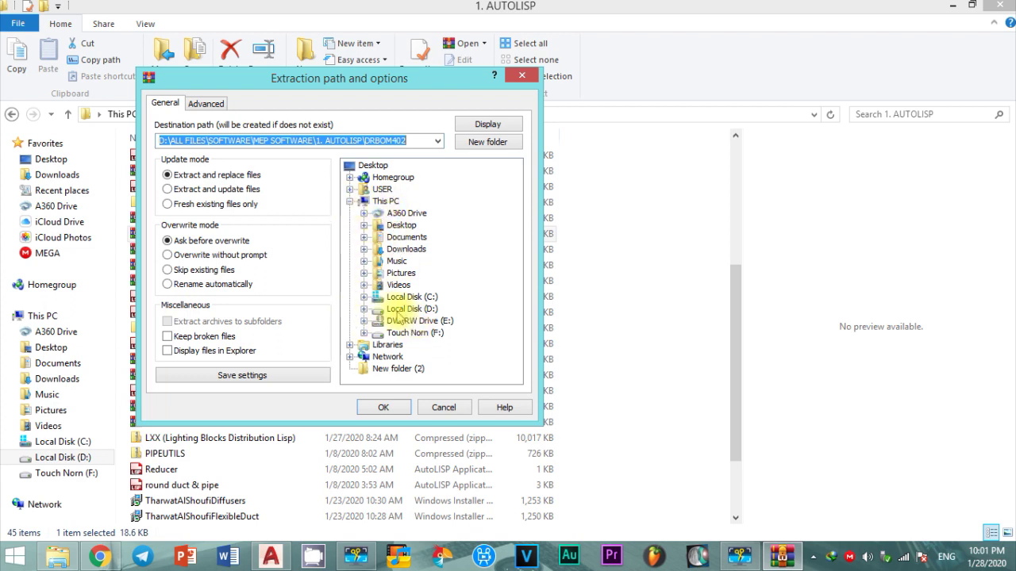
left_click(362, 298)
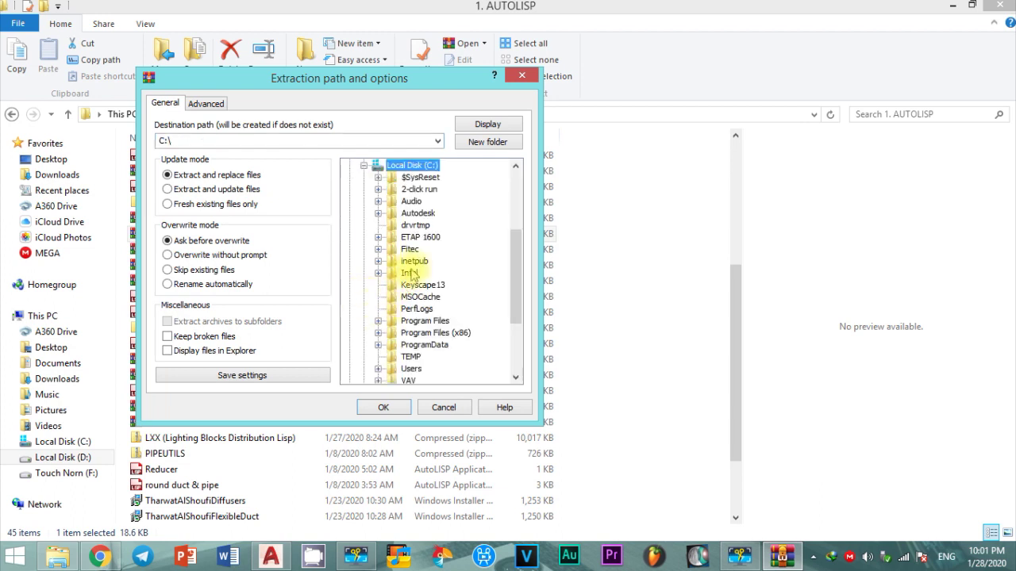
left_click(377, 321)
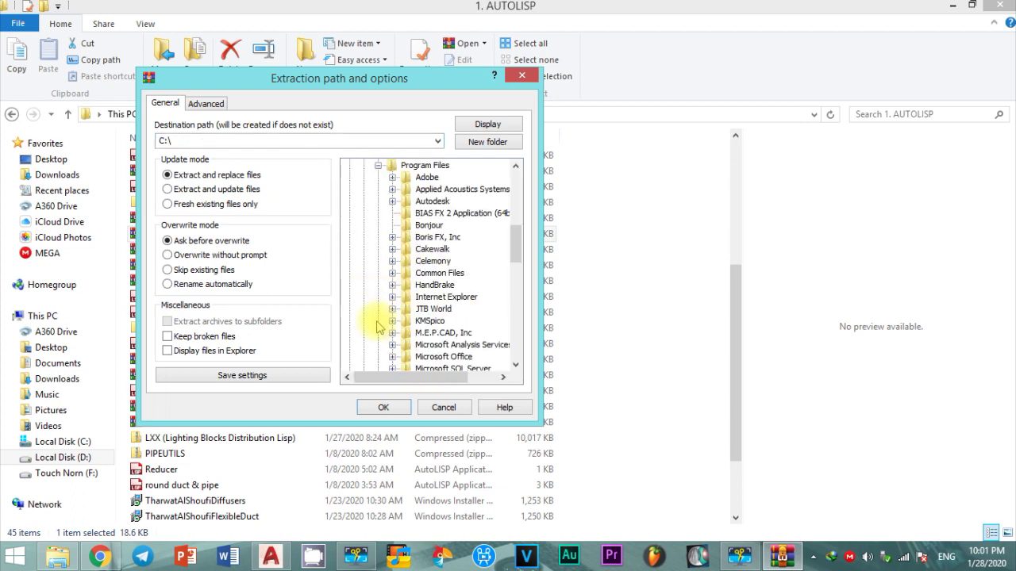
left_click_drag(516, 247, 515, 248)
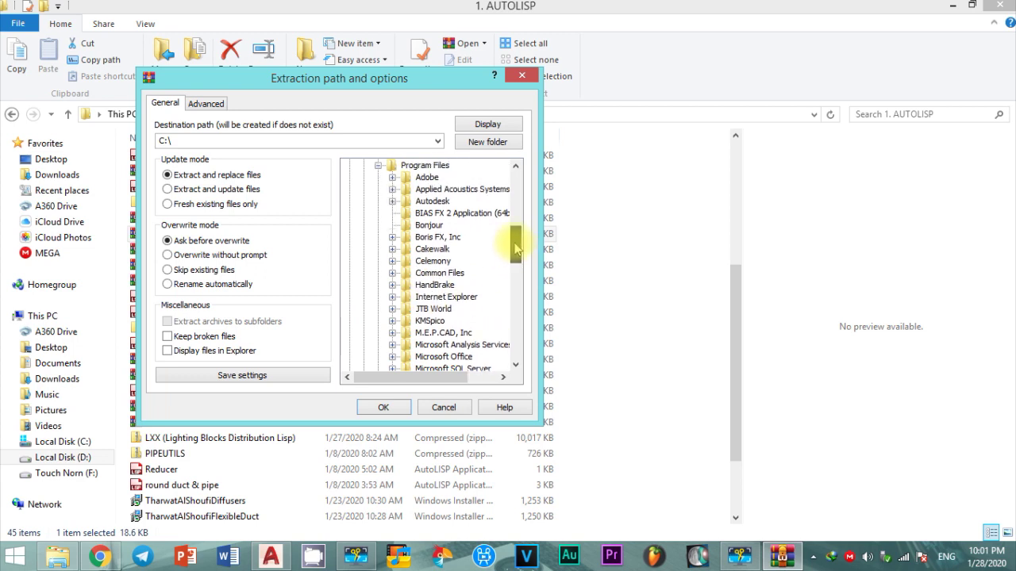
left_click(392, 201)
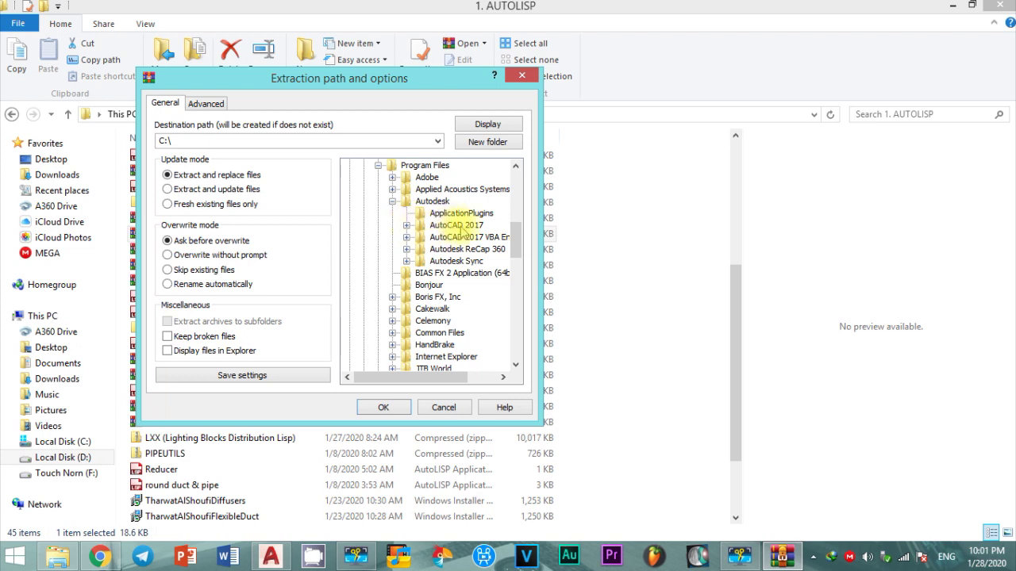
left_click(406, 227)
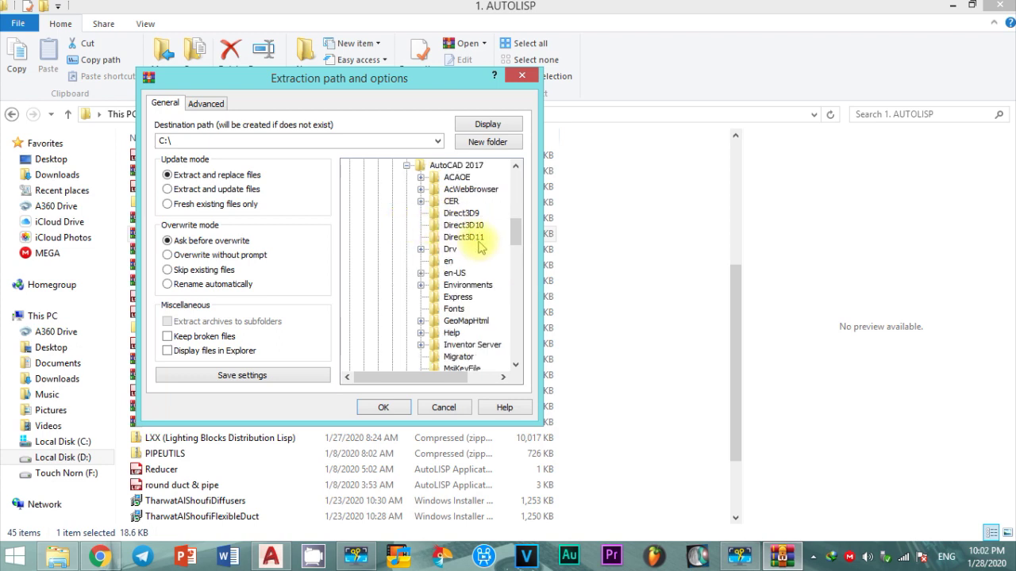
left_click_drag(516, 232, 520, 252)
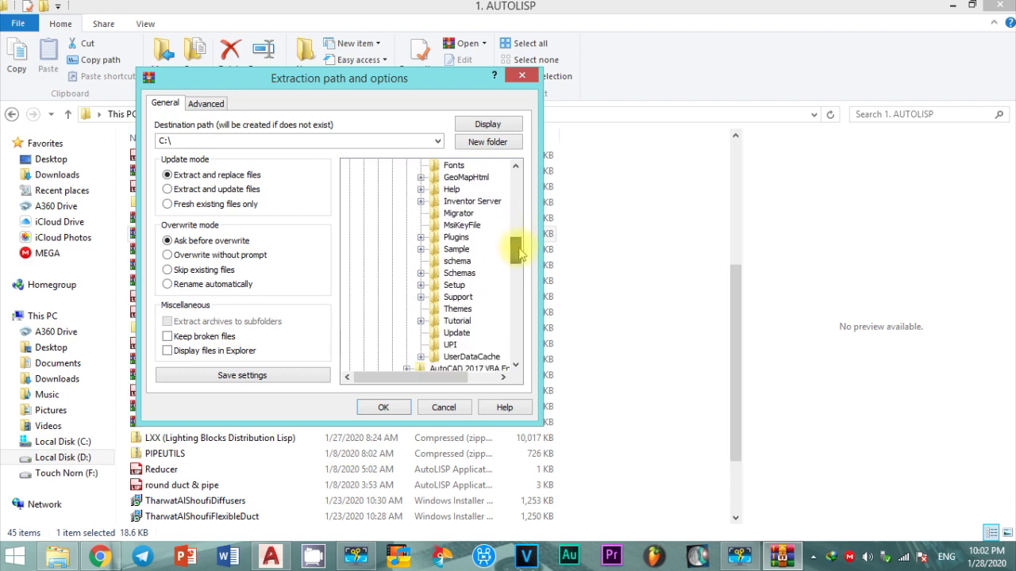
left_click(458, 298)
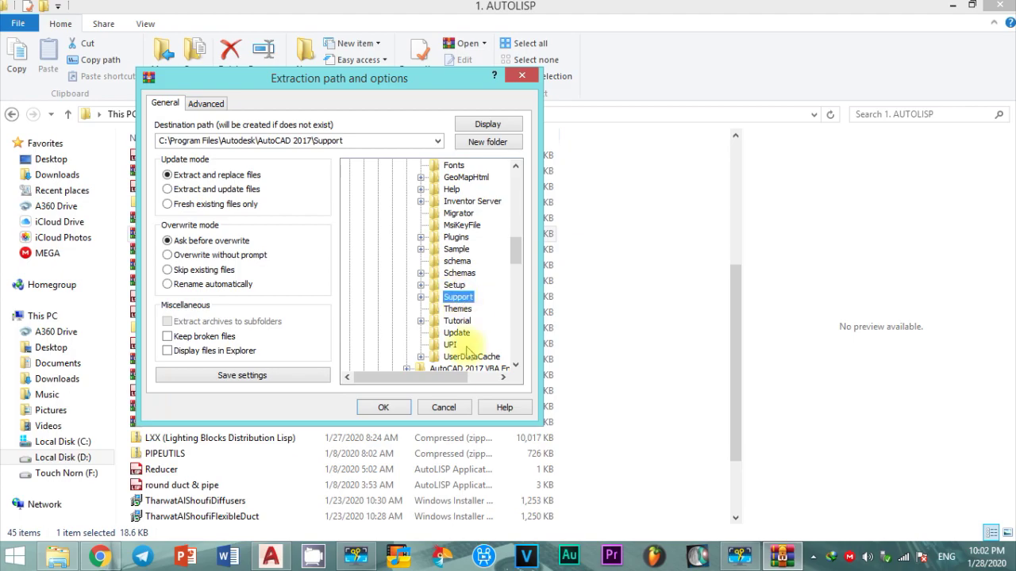
left_click(383, 407)
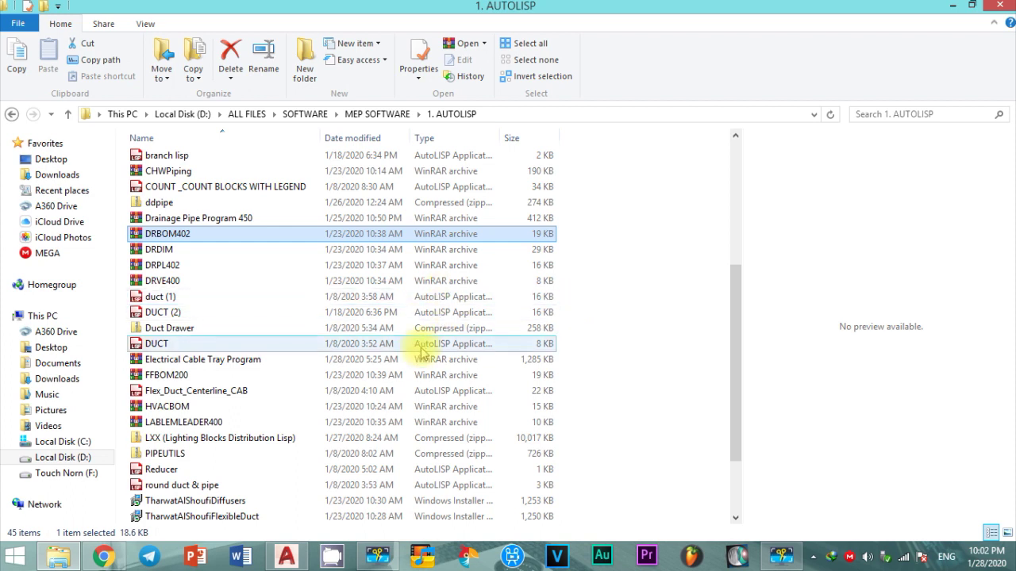
left_click(286, 556)
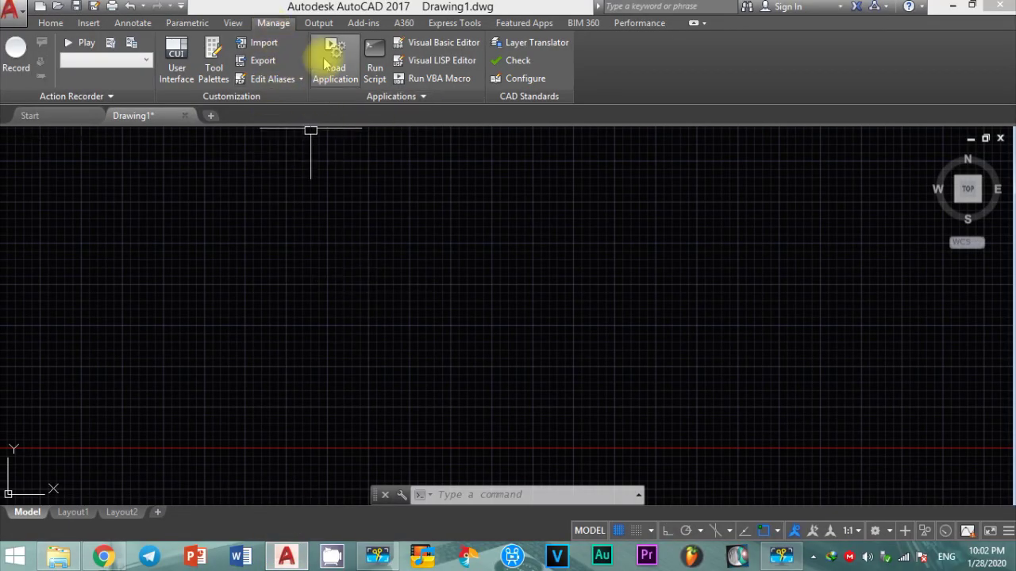
Open the application loader and browse to the C: drive.
left_click(331, 55)
left_click_drag(352, 48, 333, 40)
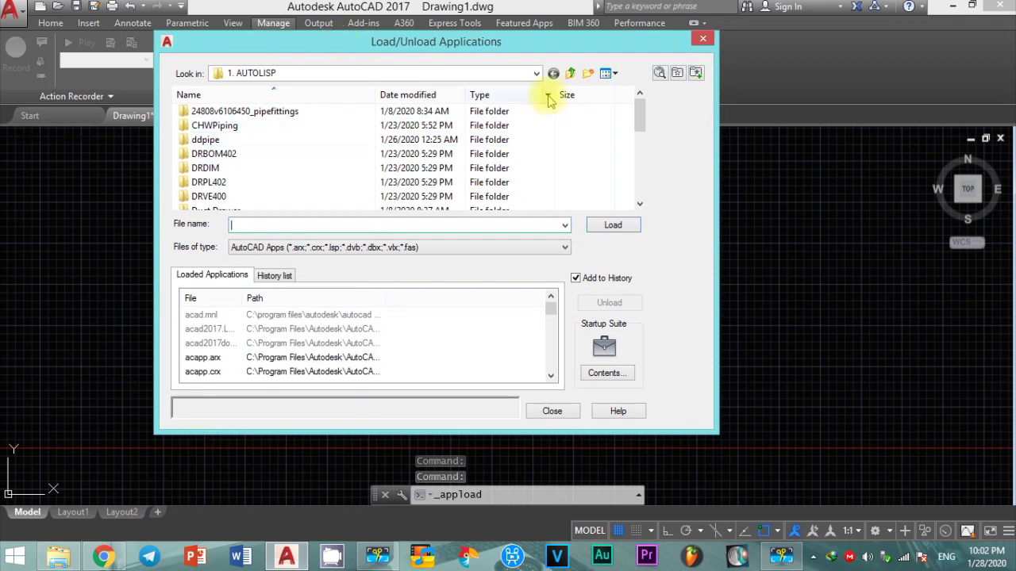
left_click(536, 73)
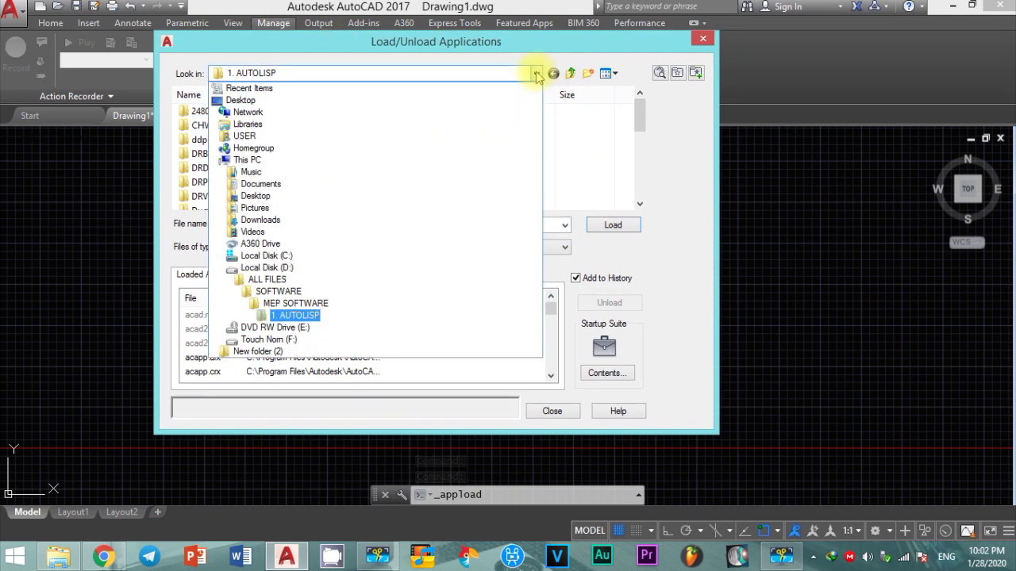
left_click(268, 255)
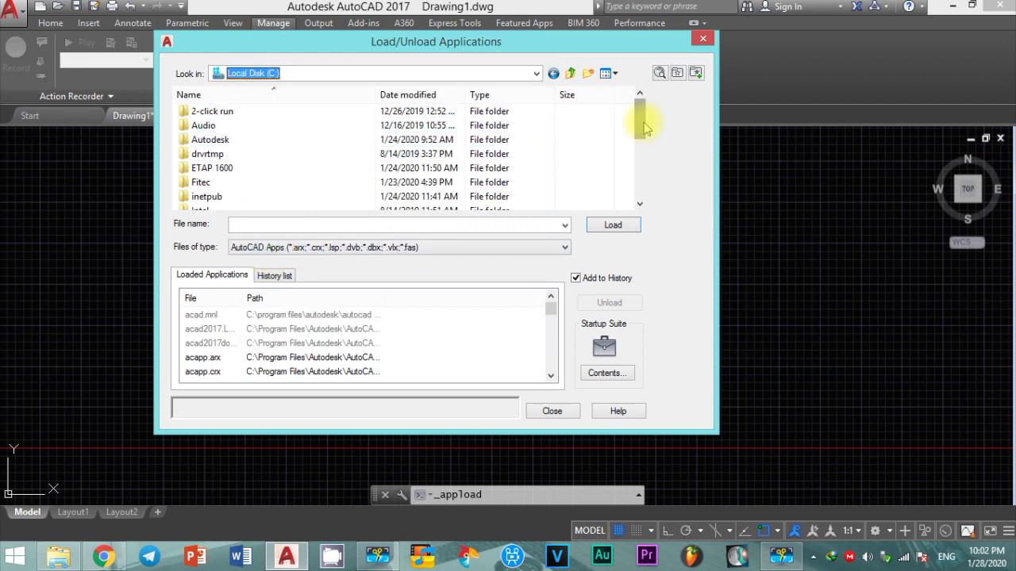
mouse_move(640, 125)
left_mouse_down()
mouse_move(639, 141)
mouse_move(641, 114)
left_mouse_up()
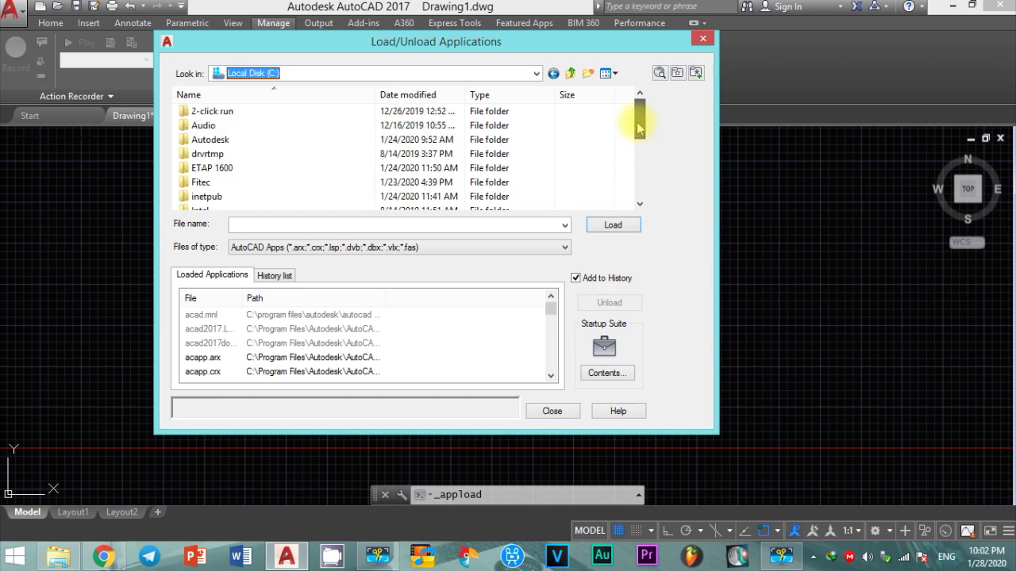
scroll(254, 169, "down", 2)
scroll(249, 165, "up", 1)
scroll(252, 159, "up", 1)
left_click(254, 154)
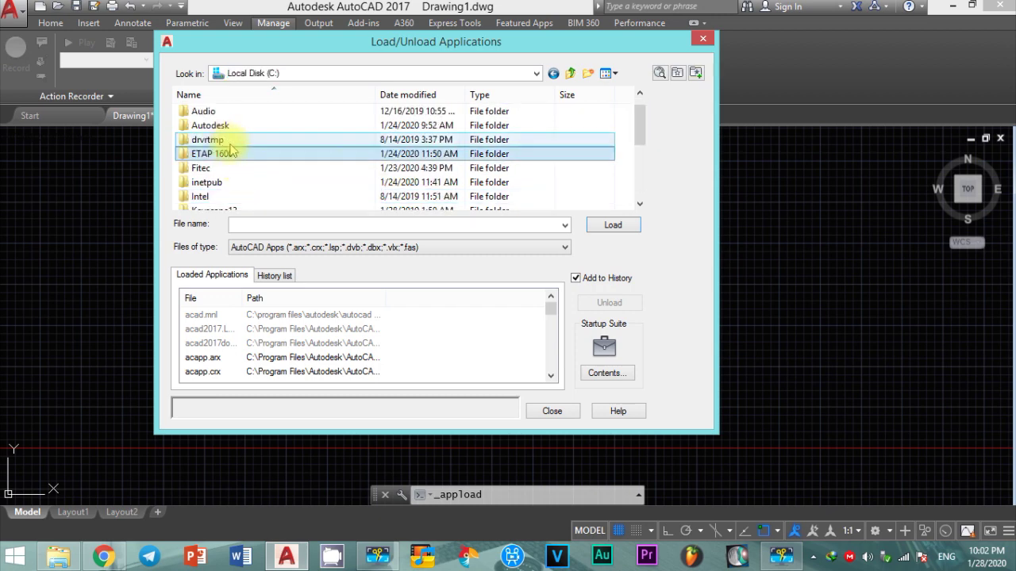
scroll(254, 171, "down", 1)
Navigate through Program Files\Autodesk\AutoCAD 2017 into the Support folder.
double_click(253, 198)
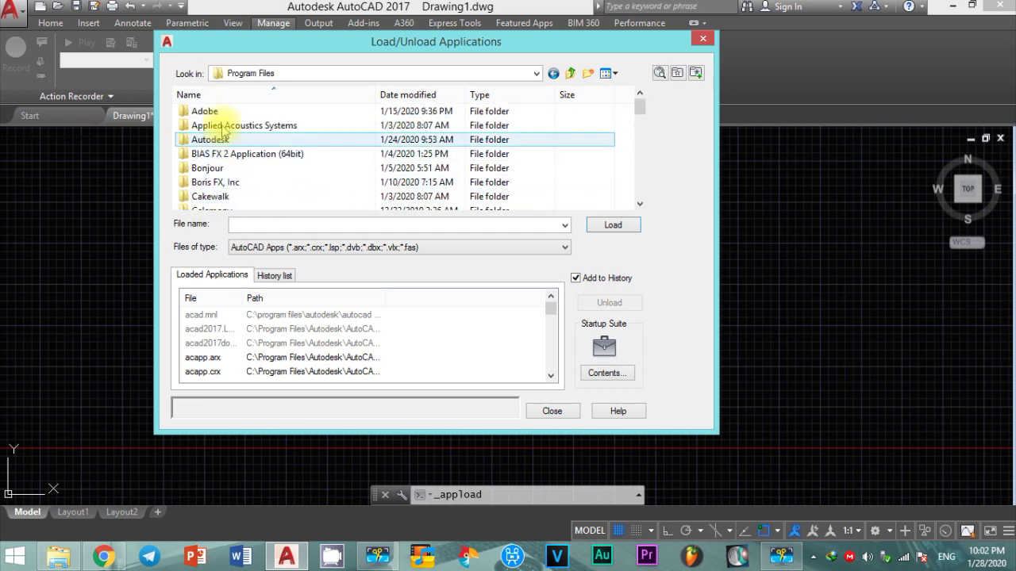
left_click(236, 154)
scroll(236, 159, "down", 1)
left_click(238, 167)
scroll(238, 165, "down", 1)
scroll(236, 158, "up", 2)
left_click(233, 143)
double_click(226, 141)
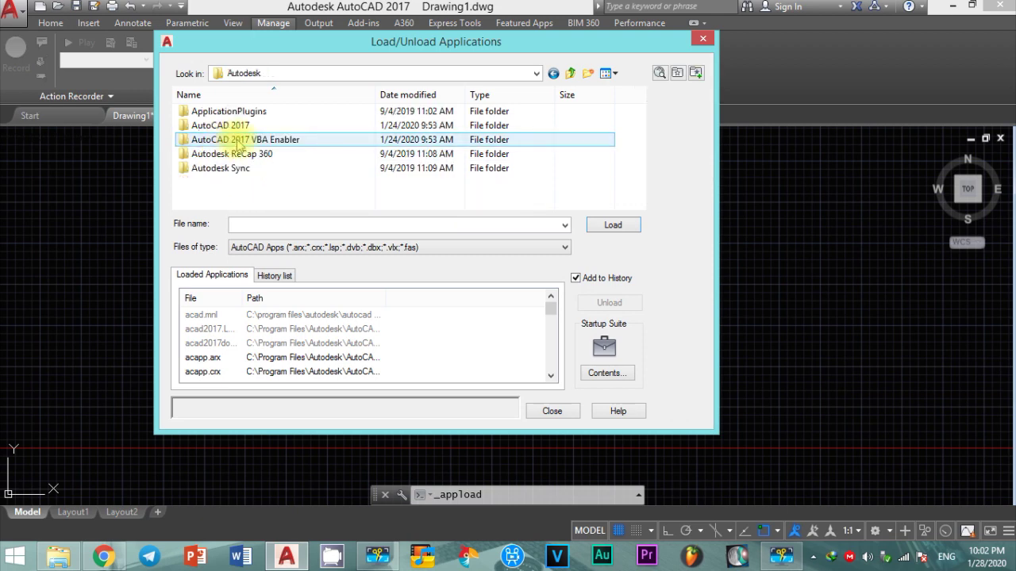
double_click(216, 127)
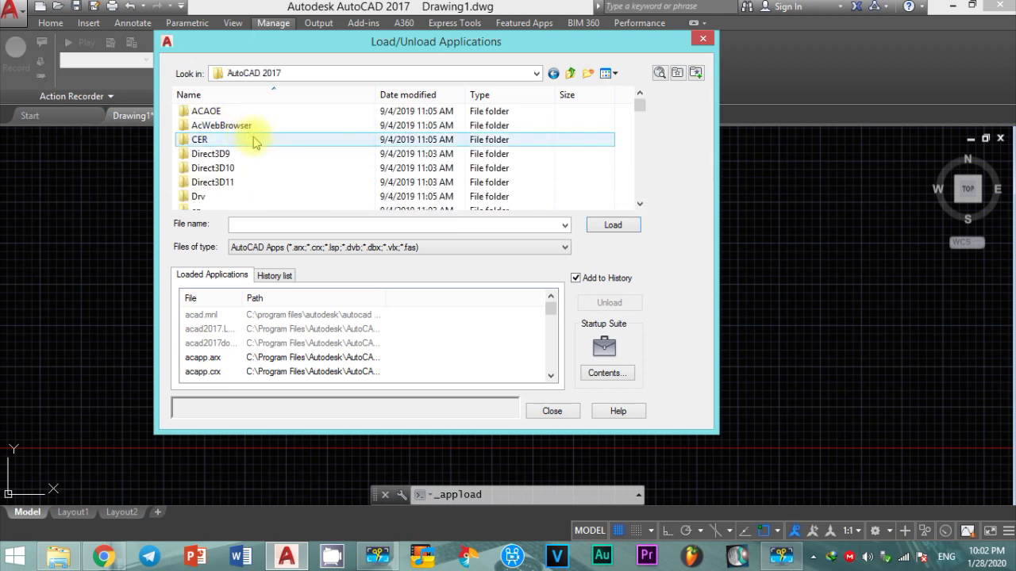
scroll(251, 133, "down", 1)
scroll(254, 143, "down", 1)
scroll(254, 143, "down", 1)
scroll(254, 143, "down", 2)
scroll(254, 143, "down", 1)
double_click(200, 168)
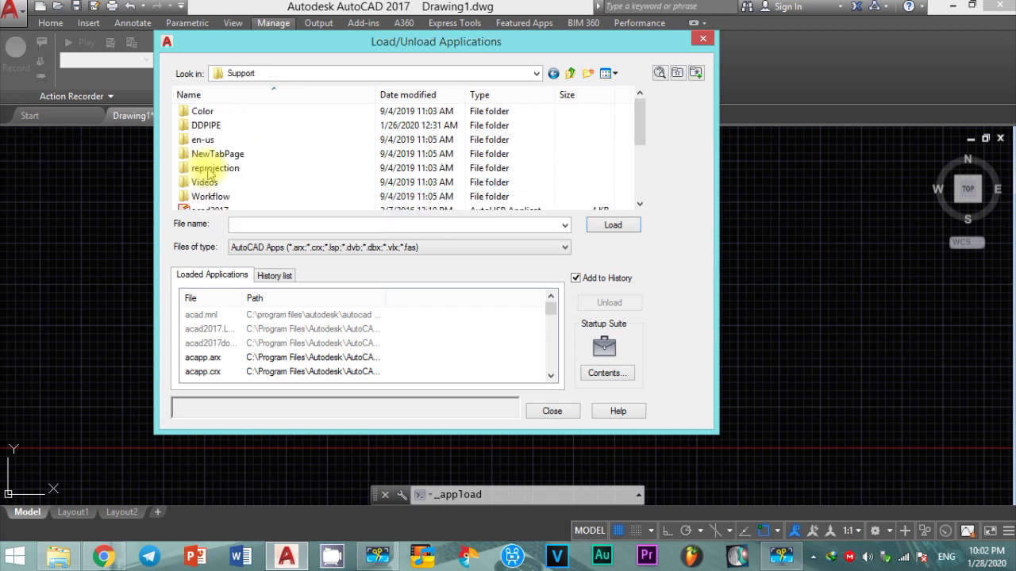
Select DRBOM402 in the Support folder and load it.
left_click_drag(642, 117, 645, 173)
left_click(213, 168)
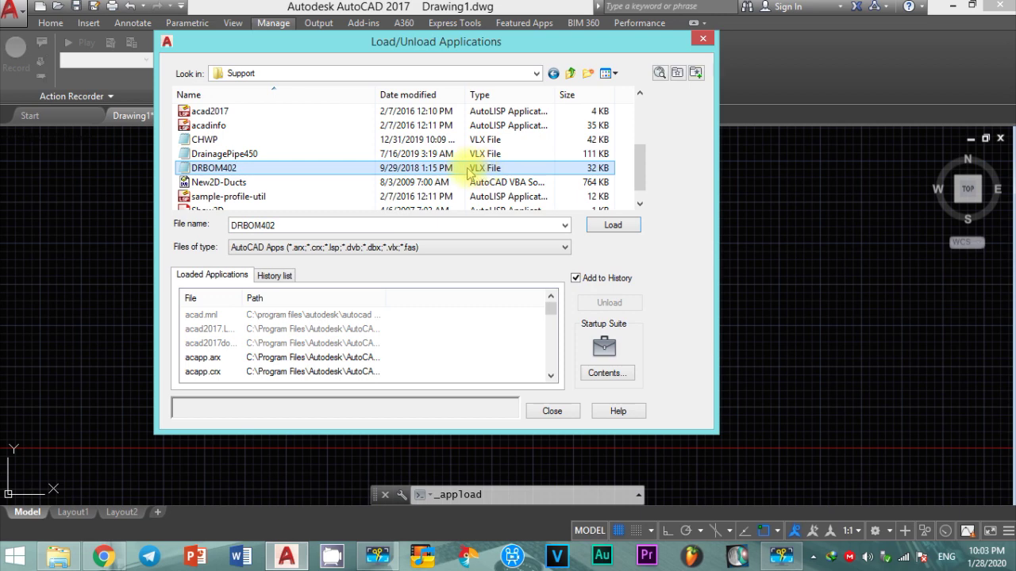
left_click(609, 229)
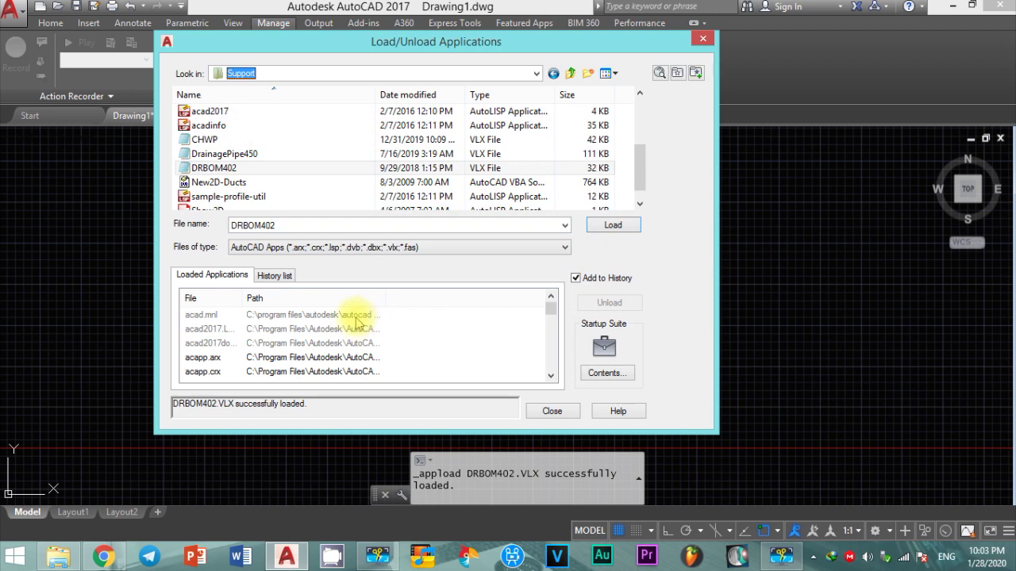
Open the Startup Suite contents list.
left_click(203, 275)
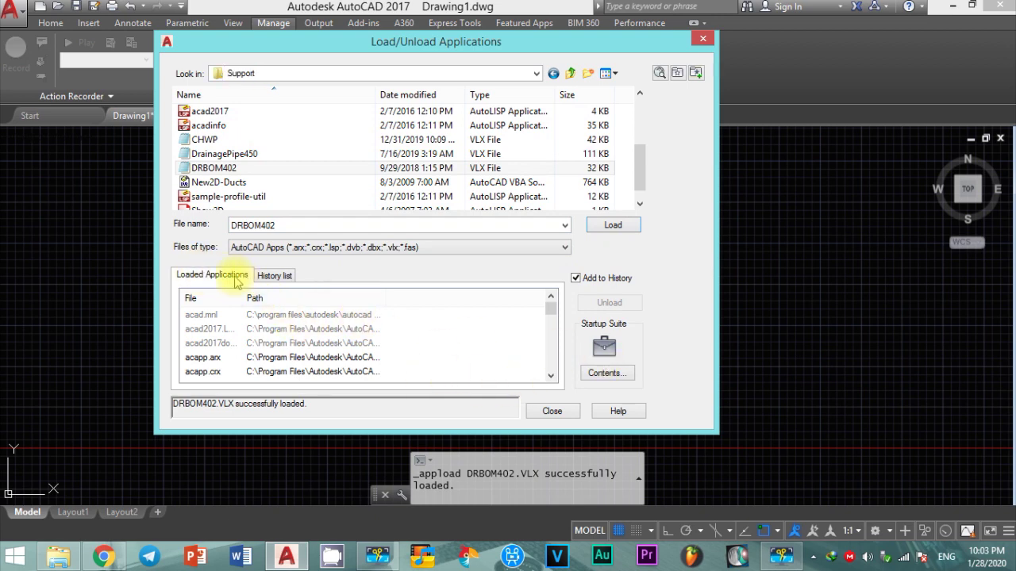
left_click(605, 373)
left_click_drag(363, 75, 316, 63)
Start adding a file and browse to C:\Program Files\Autodesk\AutoCAD 2017\Support.
left_click(230, 233)
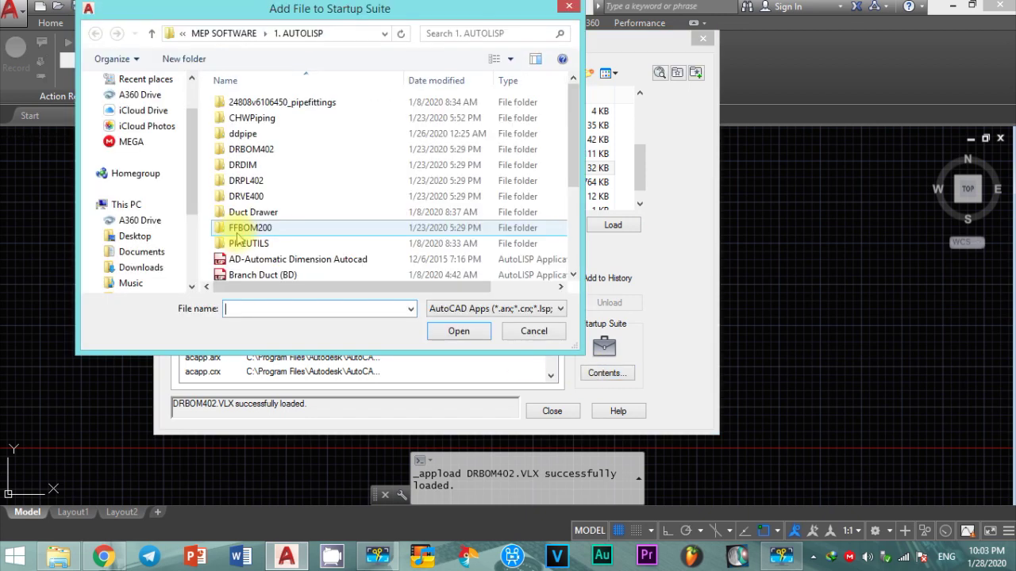
left_click(385, 34)
left_click(386, 33)
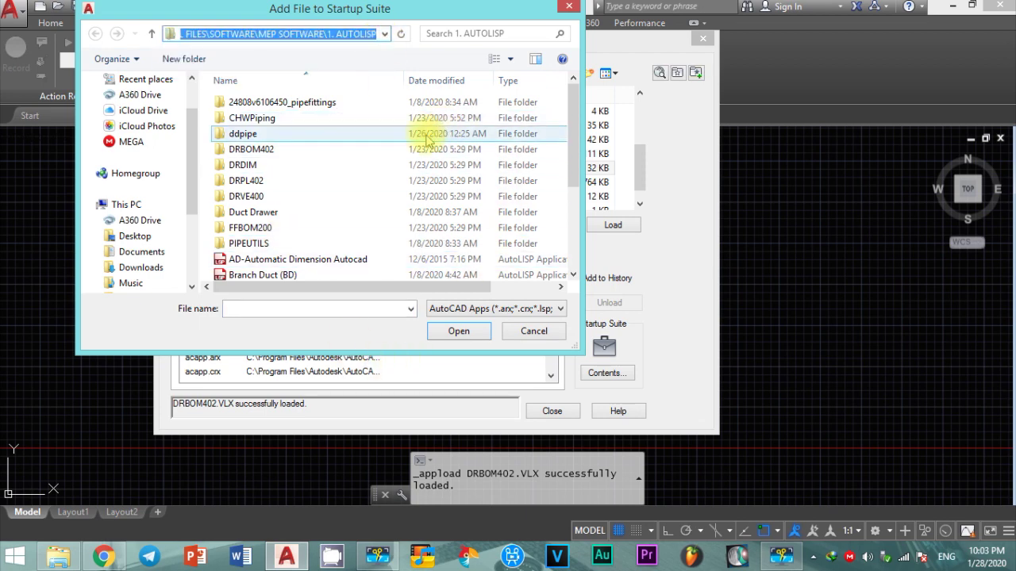
mouse_move(139, 199)
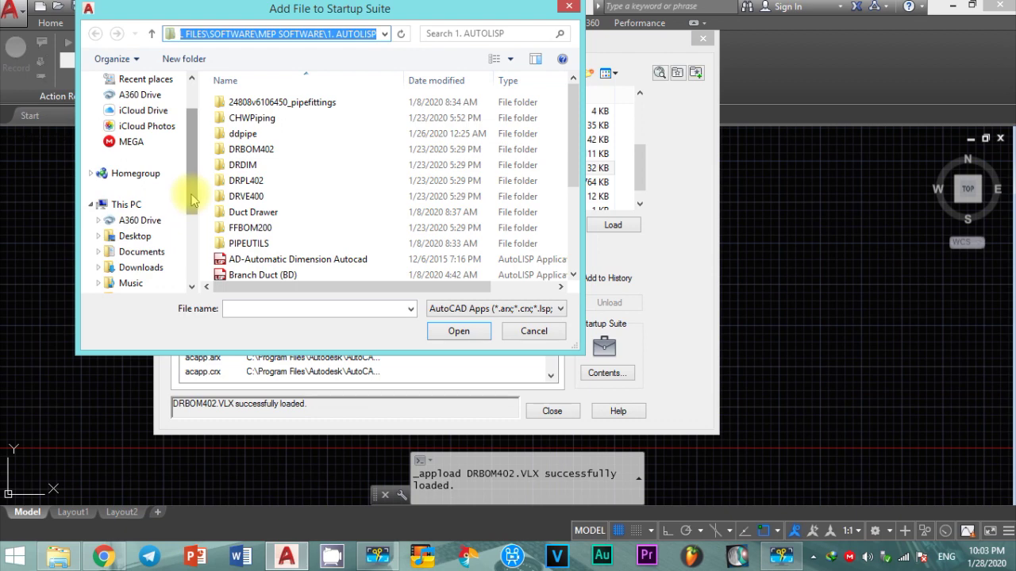
scroll(143, 238, "down", 3)
scroll(163, 254, "up", 1)
left_click(147, 221)
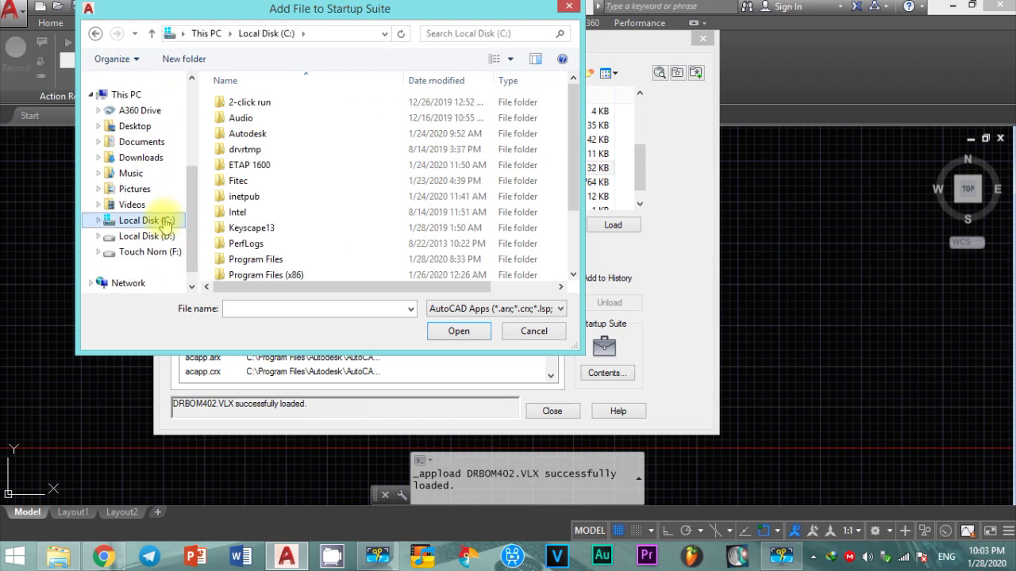
left_click(246, 164)
scroll(246, 164, "down", 1)
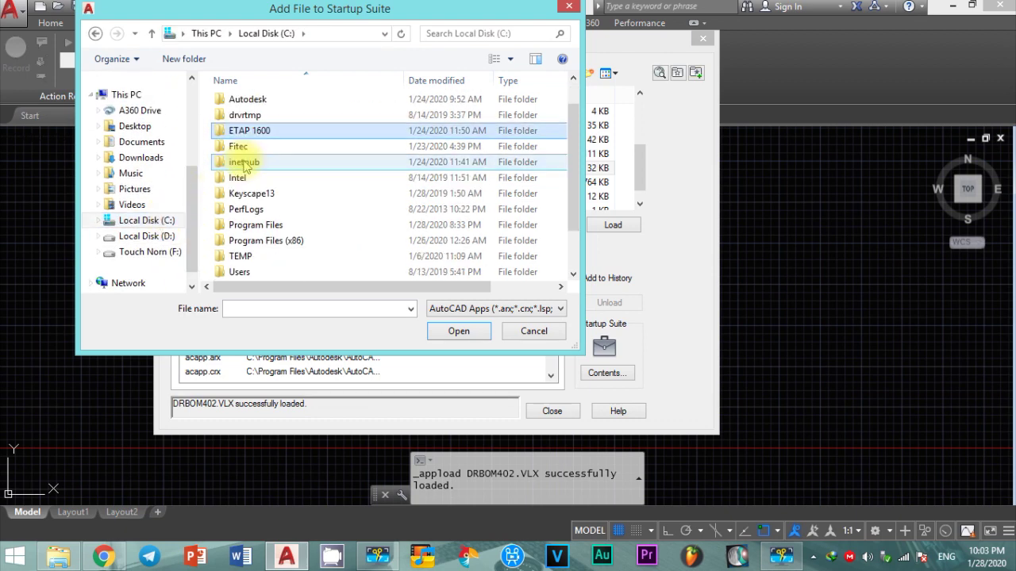
double_click(245, 227)
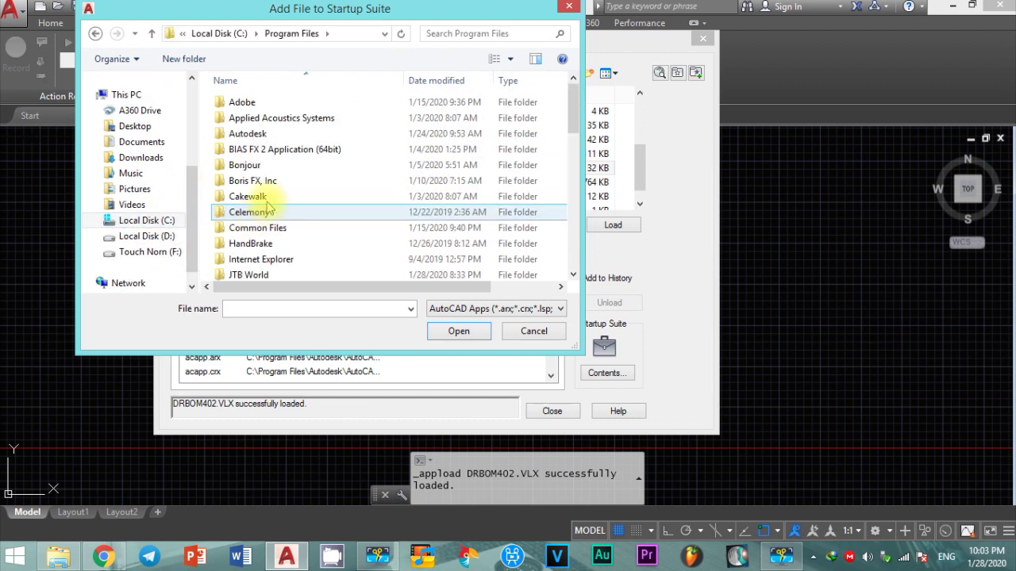
double_click(242, 134)
double_click(252, 117)
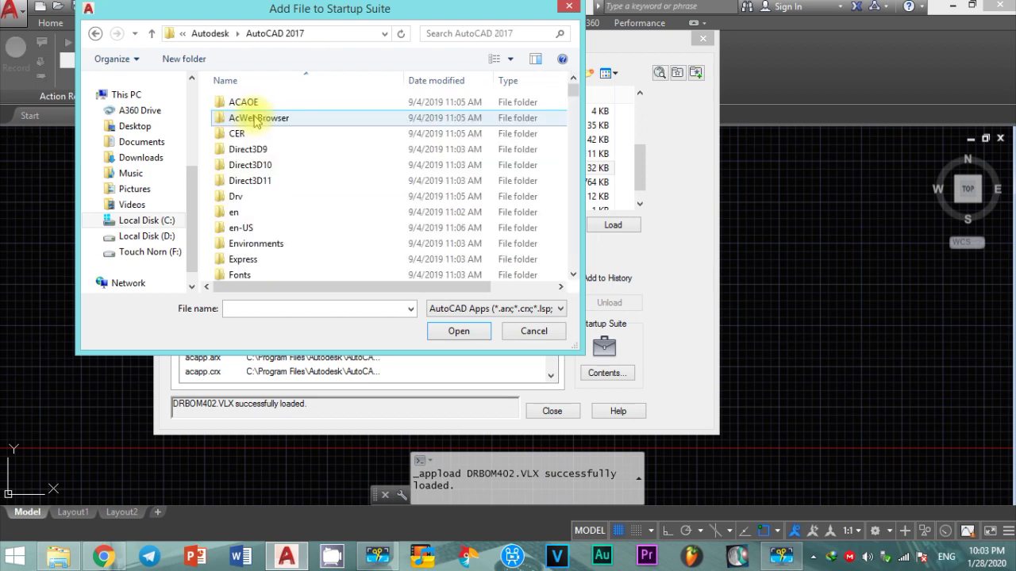
scroll(258, 205, "down", 4)
scroll(258, 208, "down", 2)
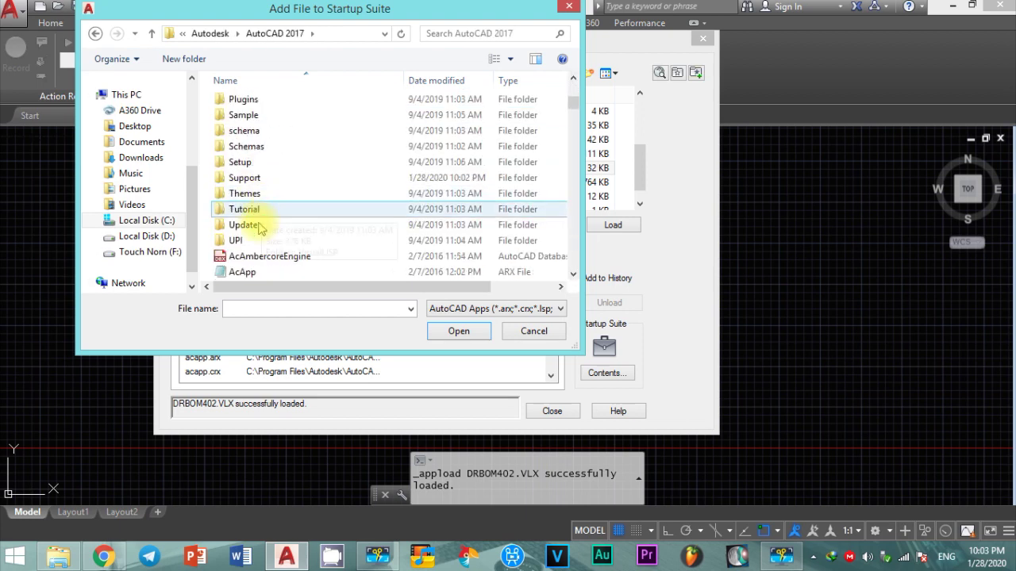
double_click(256, 178)
Add DRBOM402 to the Startup Suite, then close Startup Suite and the loader.
scroll(254, 207, "down", 1)
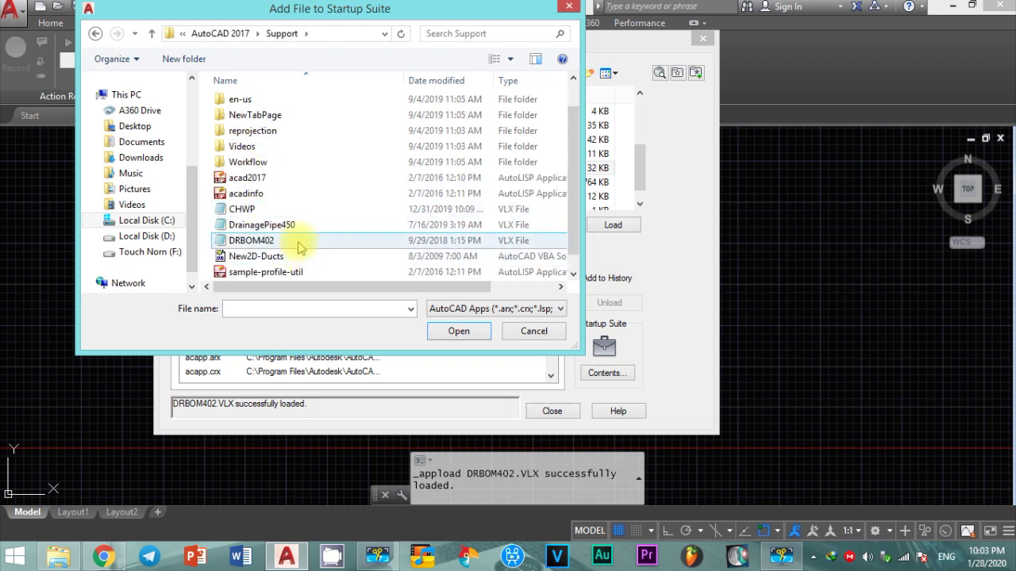
left_click(249, 243)
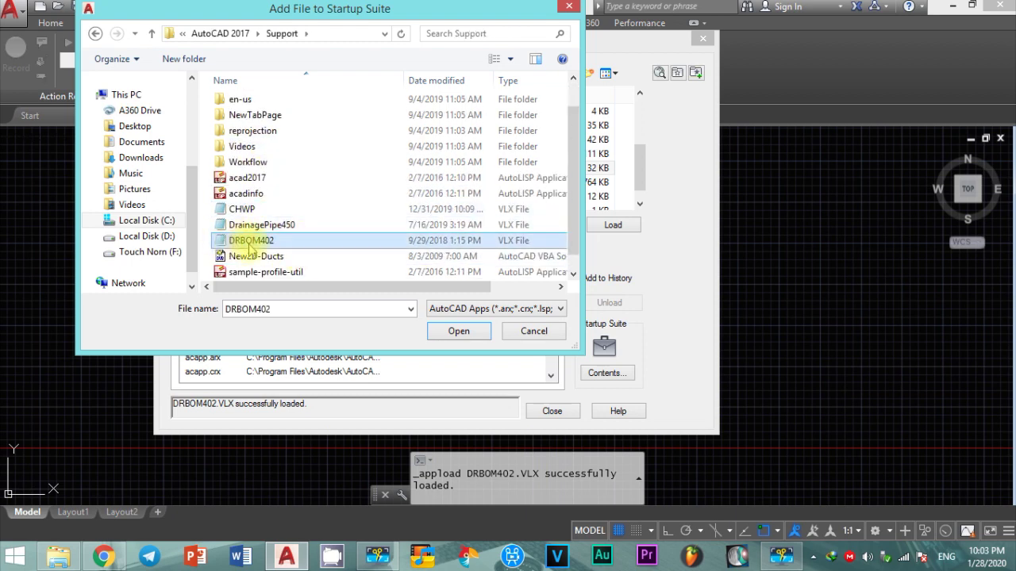
left_click(448, 331)
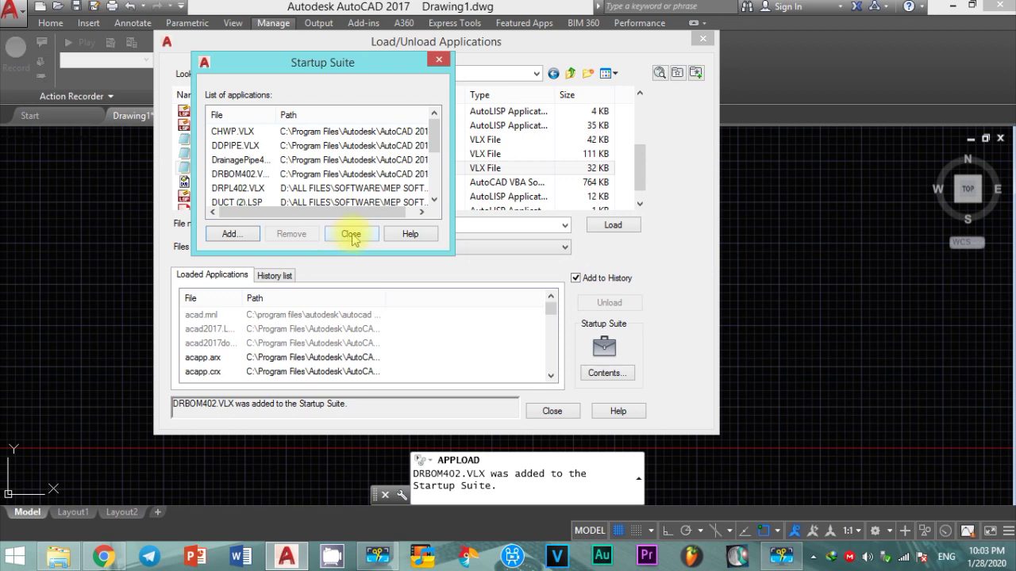
left_click(351, 234)
left_click(553, 412)
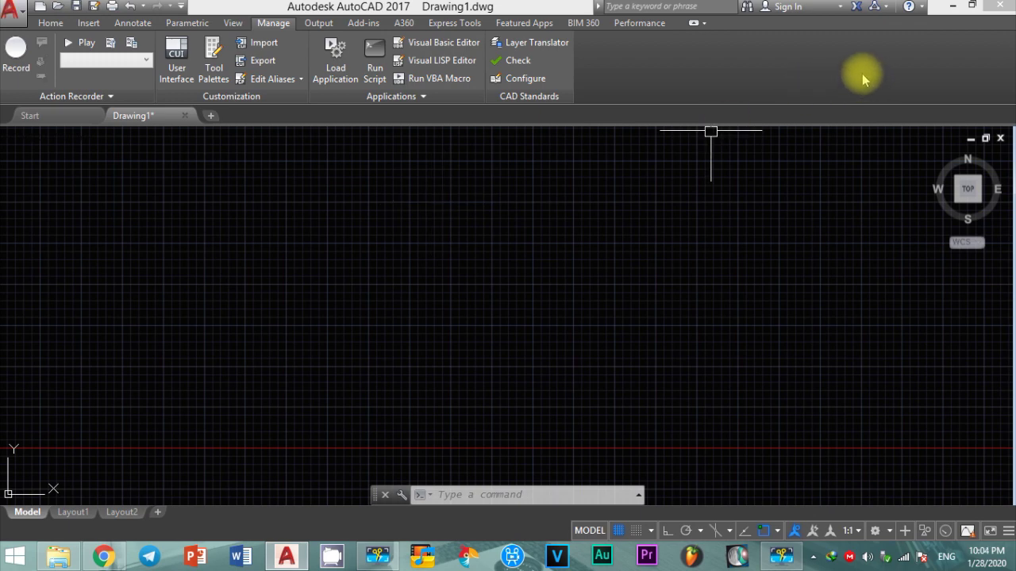
Minimize AutoCAD to reveal the 1. AUTOLISP folder in File Explorer.
left_click(952, 10)
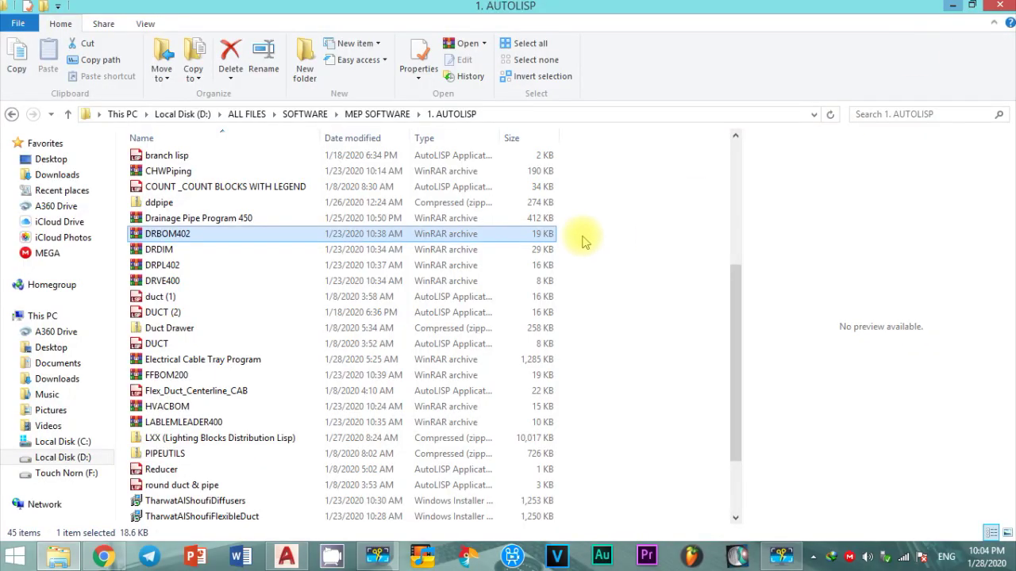
Launch the FlexibleDuct .msi installer from its context menu.
scroll(579, 238, "down", 2)
left_click(238, 437)
left_click(245, 424)
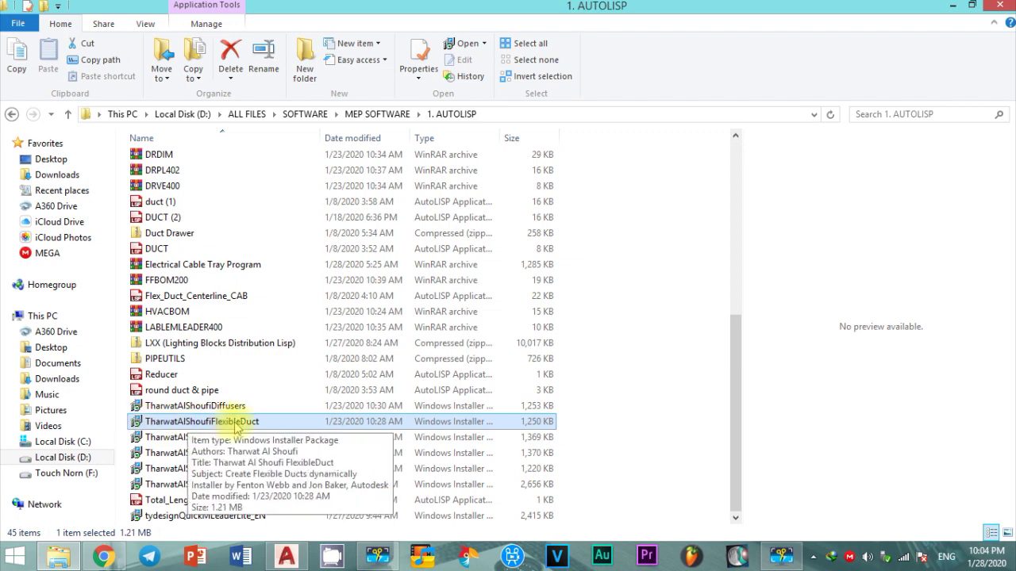
right_click(162, 424)
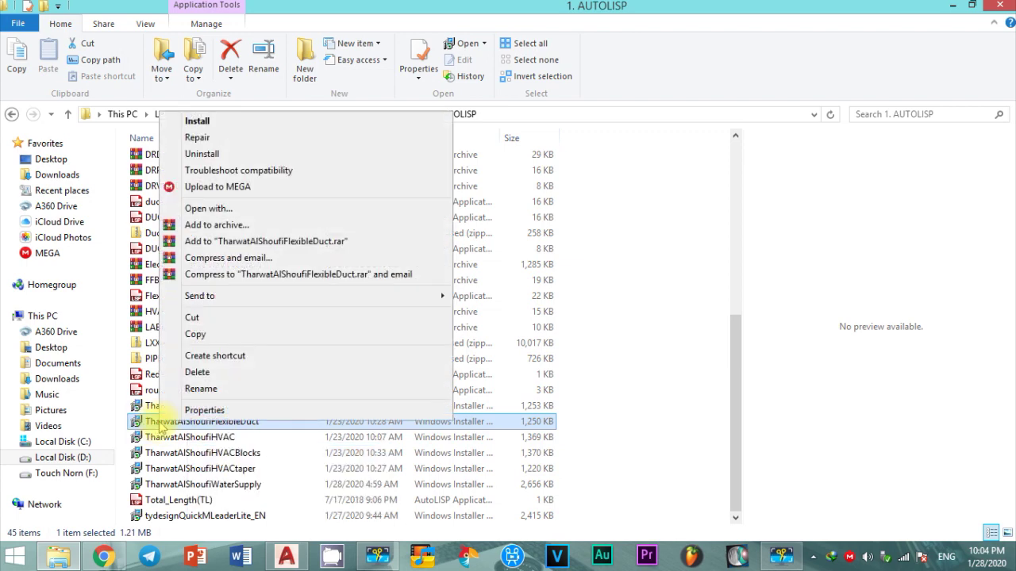
left_click(199, 121)
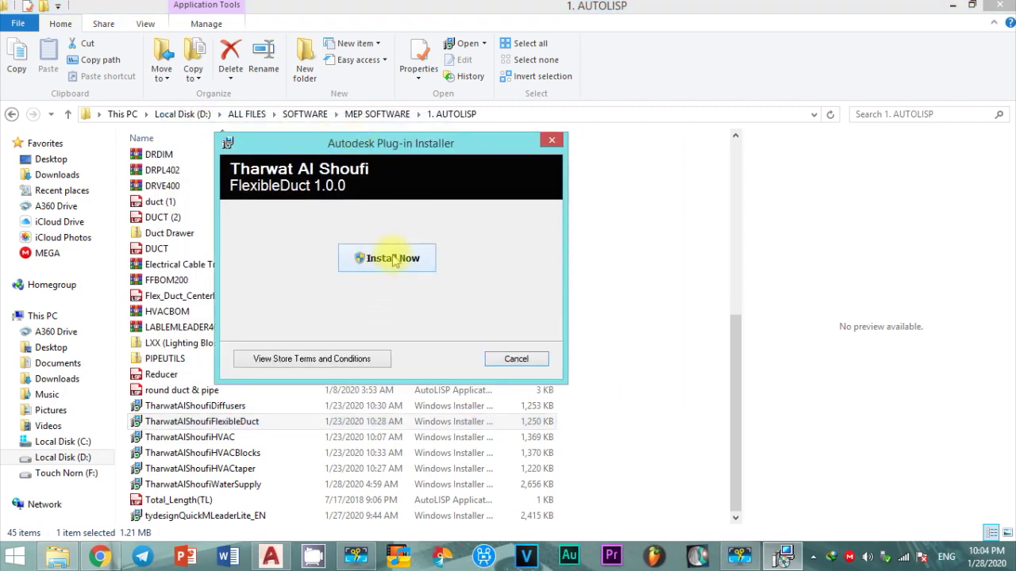
Install the TharwatAlShoufi FlexibleDuct 1.0.0 plug-in, close the installer, and minimize Explorer.
left_click(389, 258)
left_click_drag(385, 146, 423, 146)
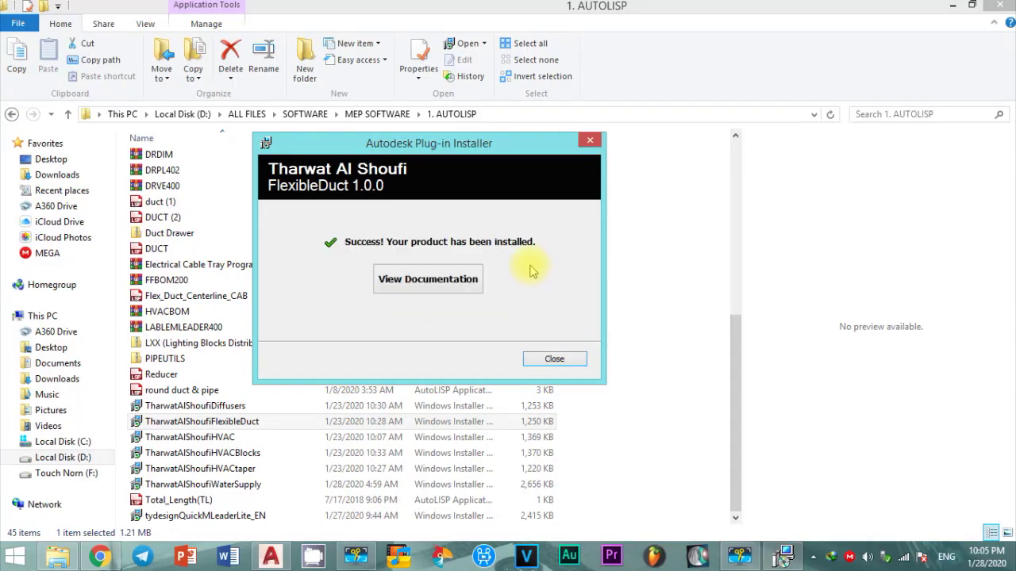
left_click(553, 359)
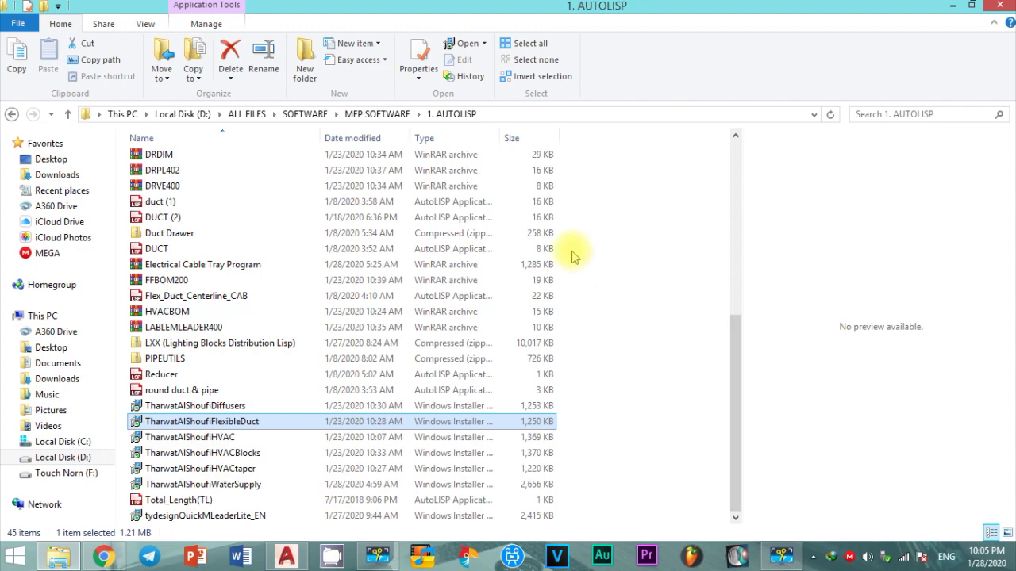
left_click(952, 5)
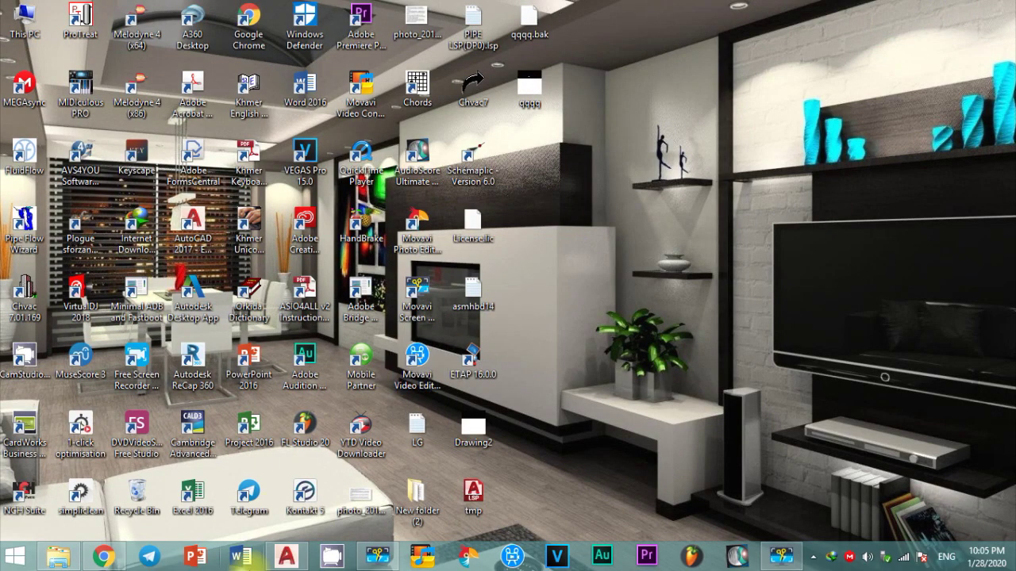
Restore the AutoCAD Drawing1 window from the taskbar.
left_click(286, 556)
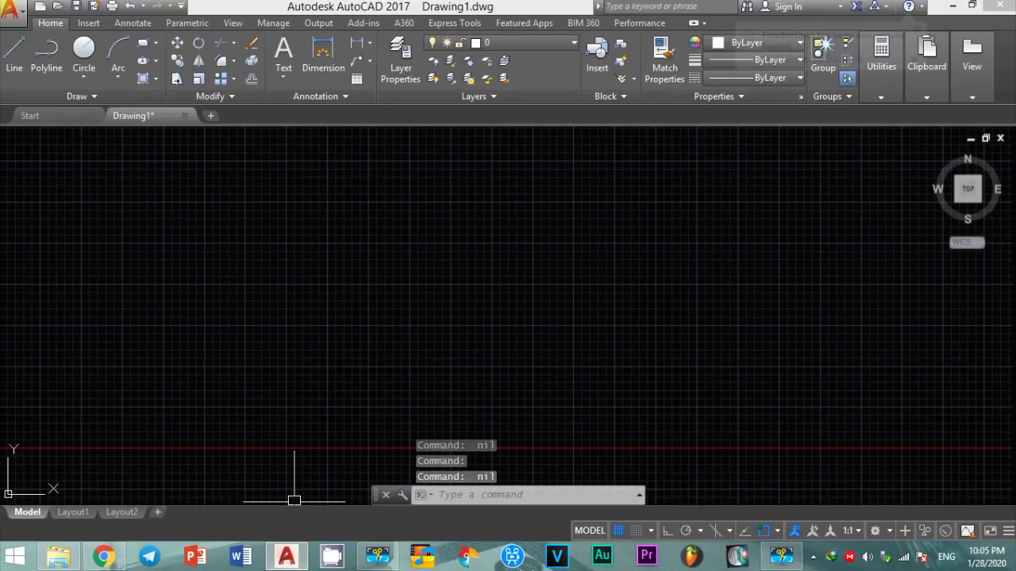